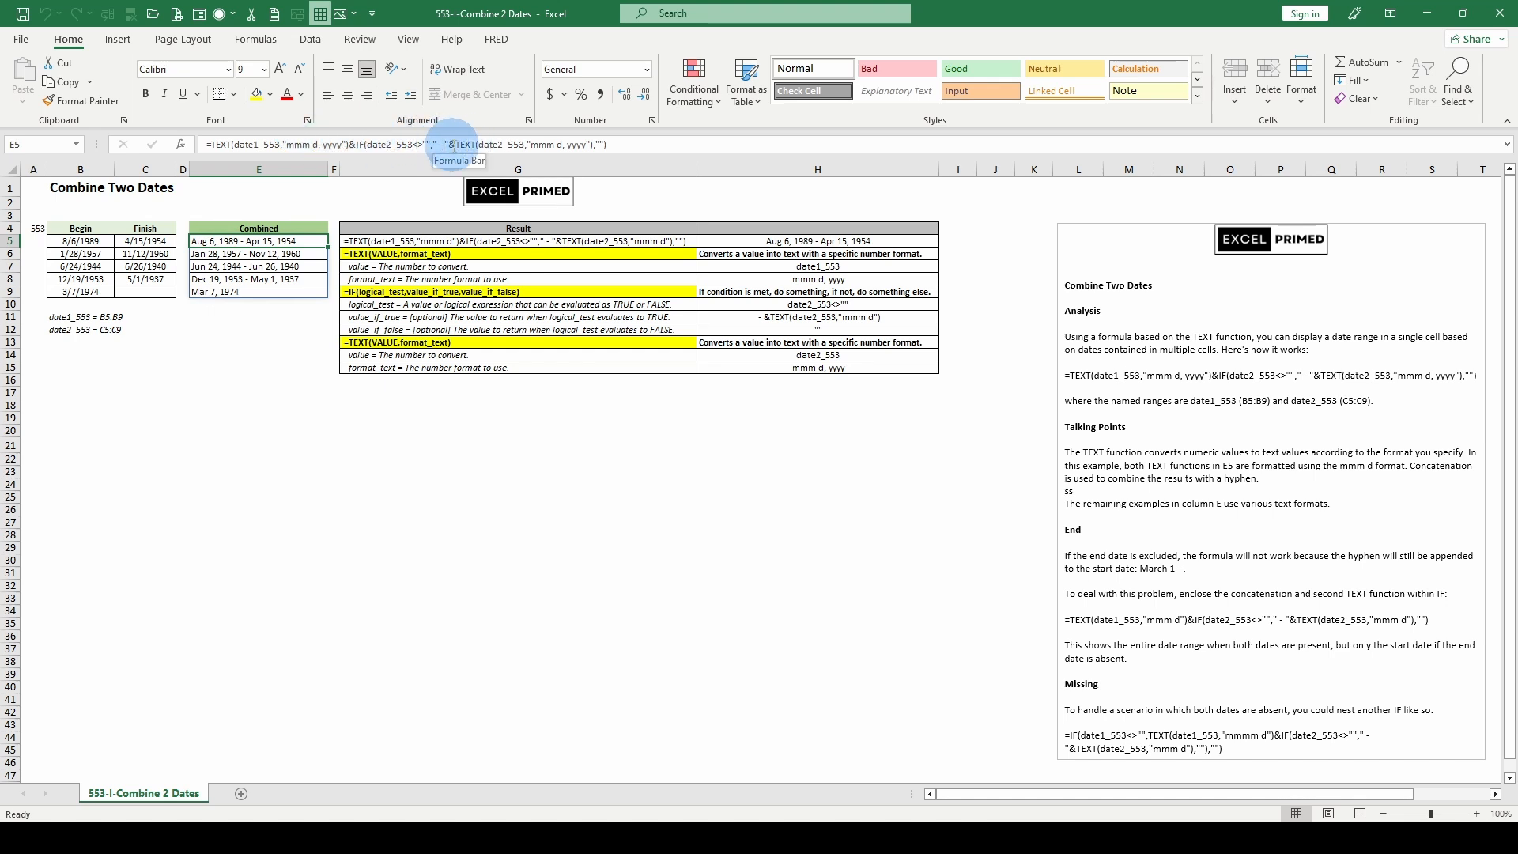
Examine the Begin and Finish dates in row 5 and the combined date ranges in E5:E9.
{"action": "left_click", "coordinate": [60, 241]}
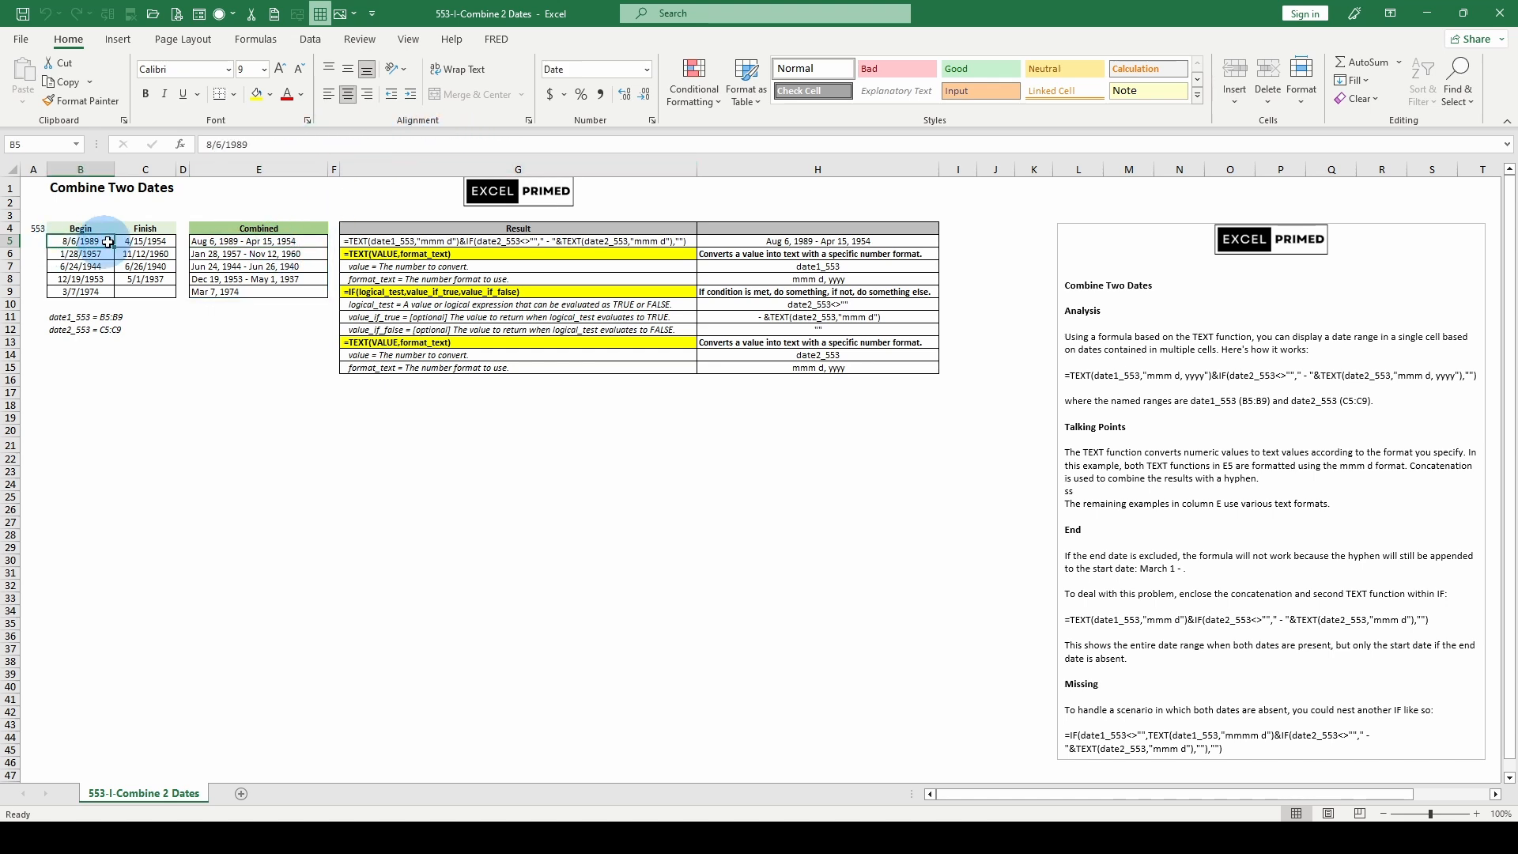
{"action": "left_click", "coordinate": [131, 239]}
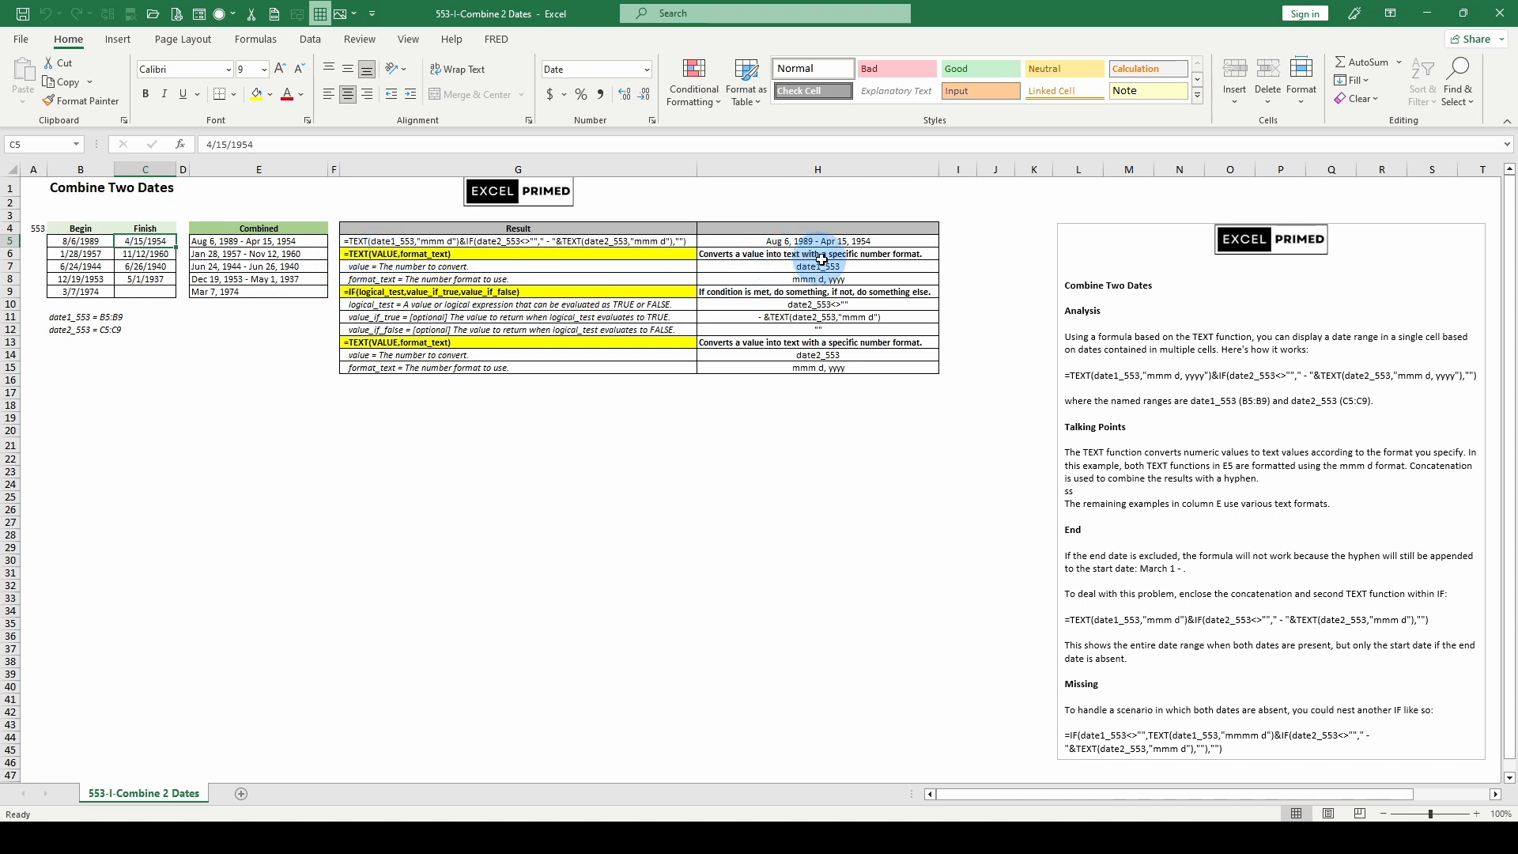
{"action": "left_click", "coordinate": [91, 241]}
{"action": "left_click", "coordinate": [130, 240]}
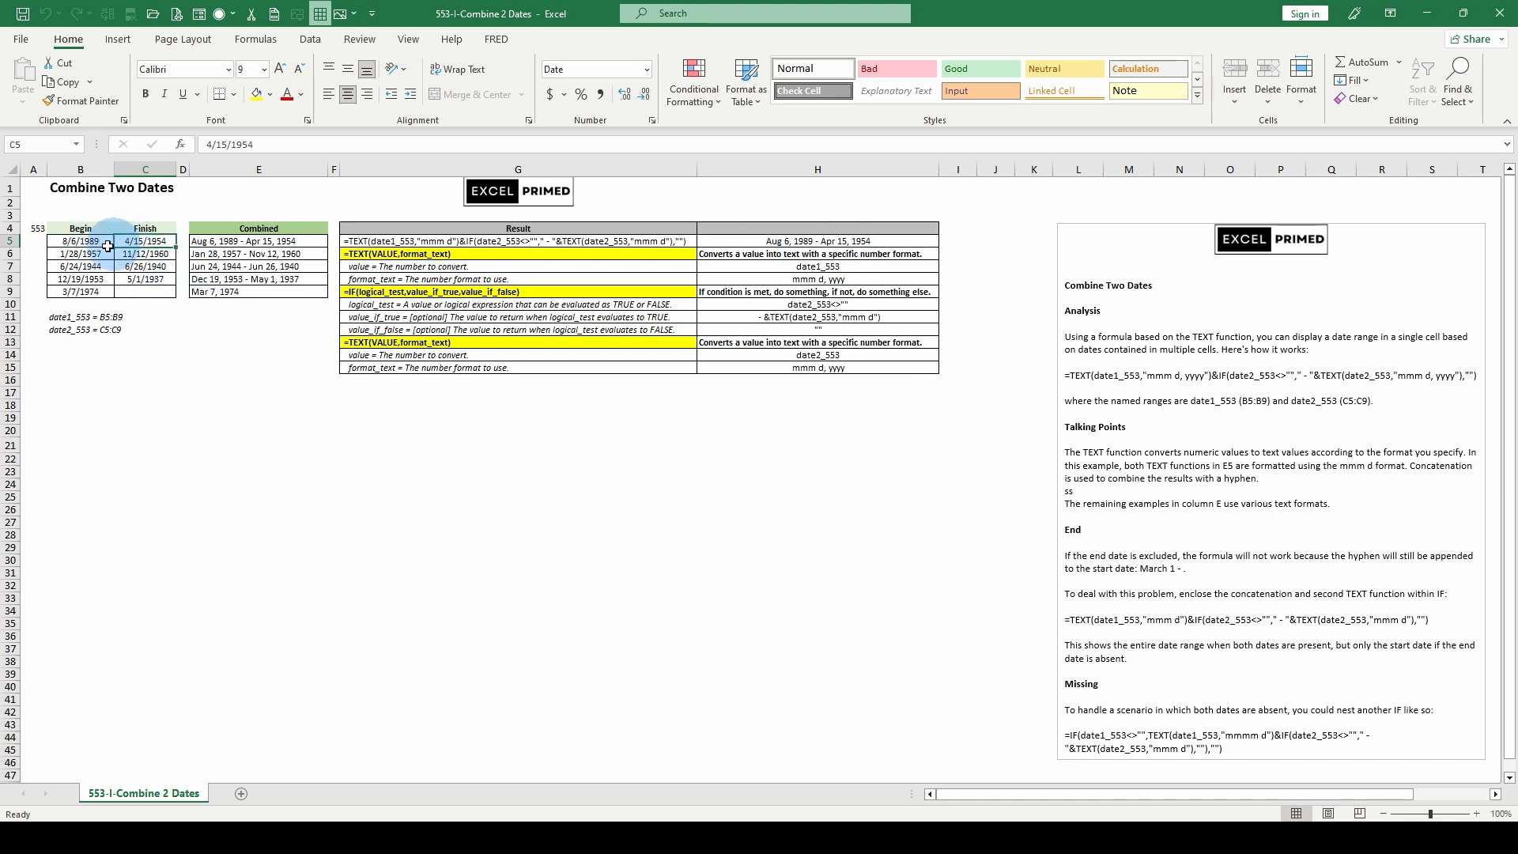
{"action": "left_click", "coordinate": [84, 240]}
{"action": "left_click", "coordinate": [207, 240]}
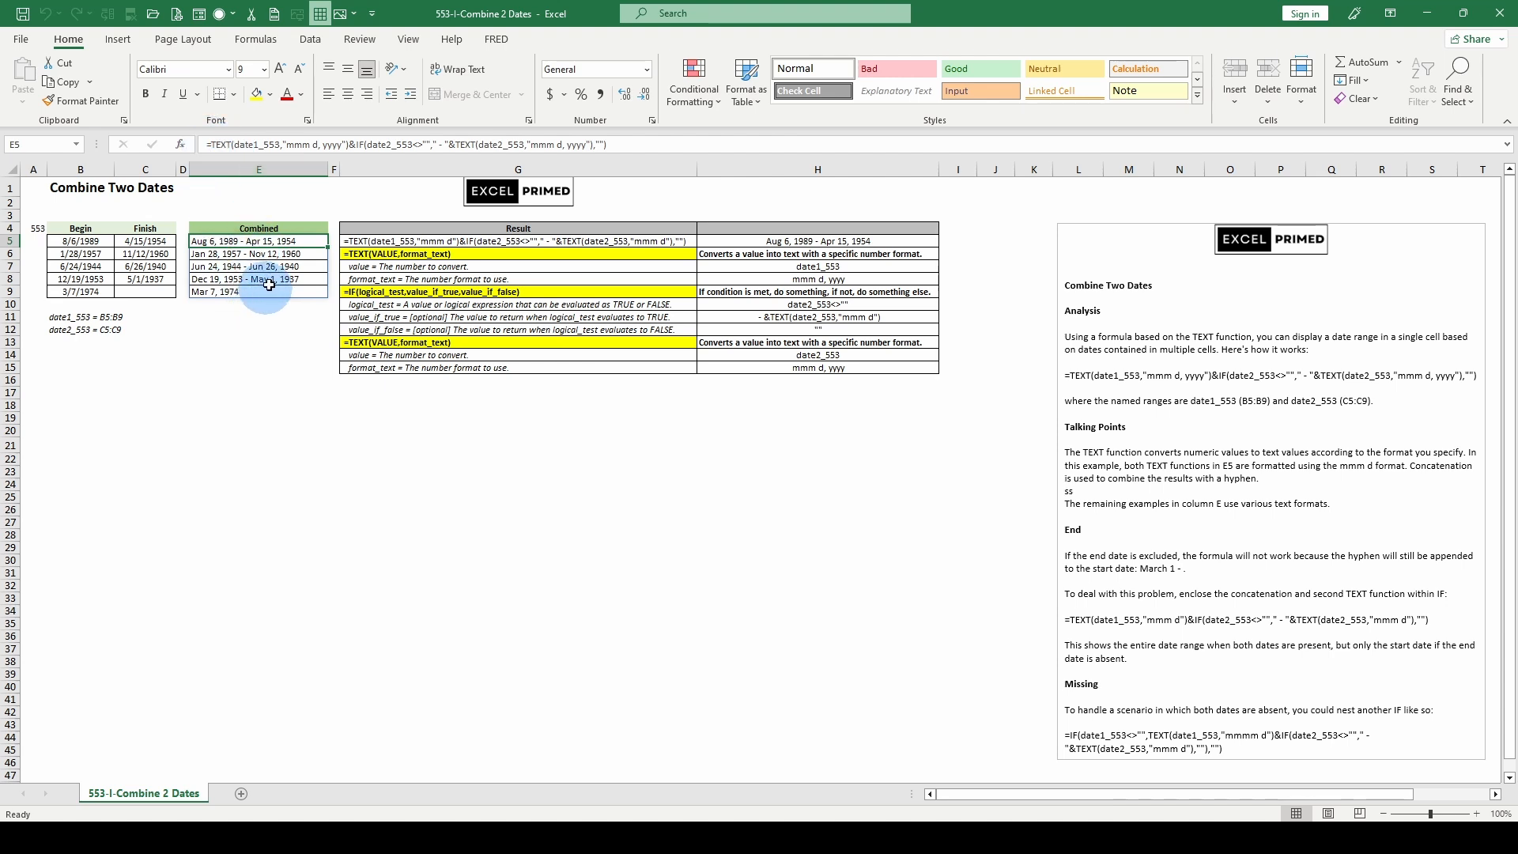
{"action": "left_click_drag", "start_coordinate": [259, 240], "coordinate": [285, 292]}
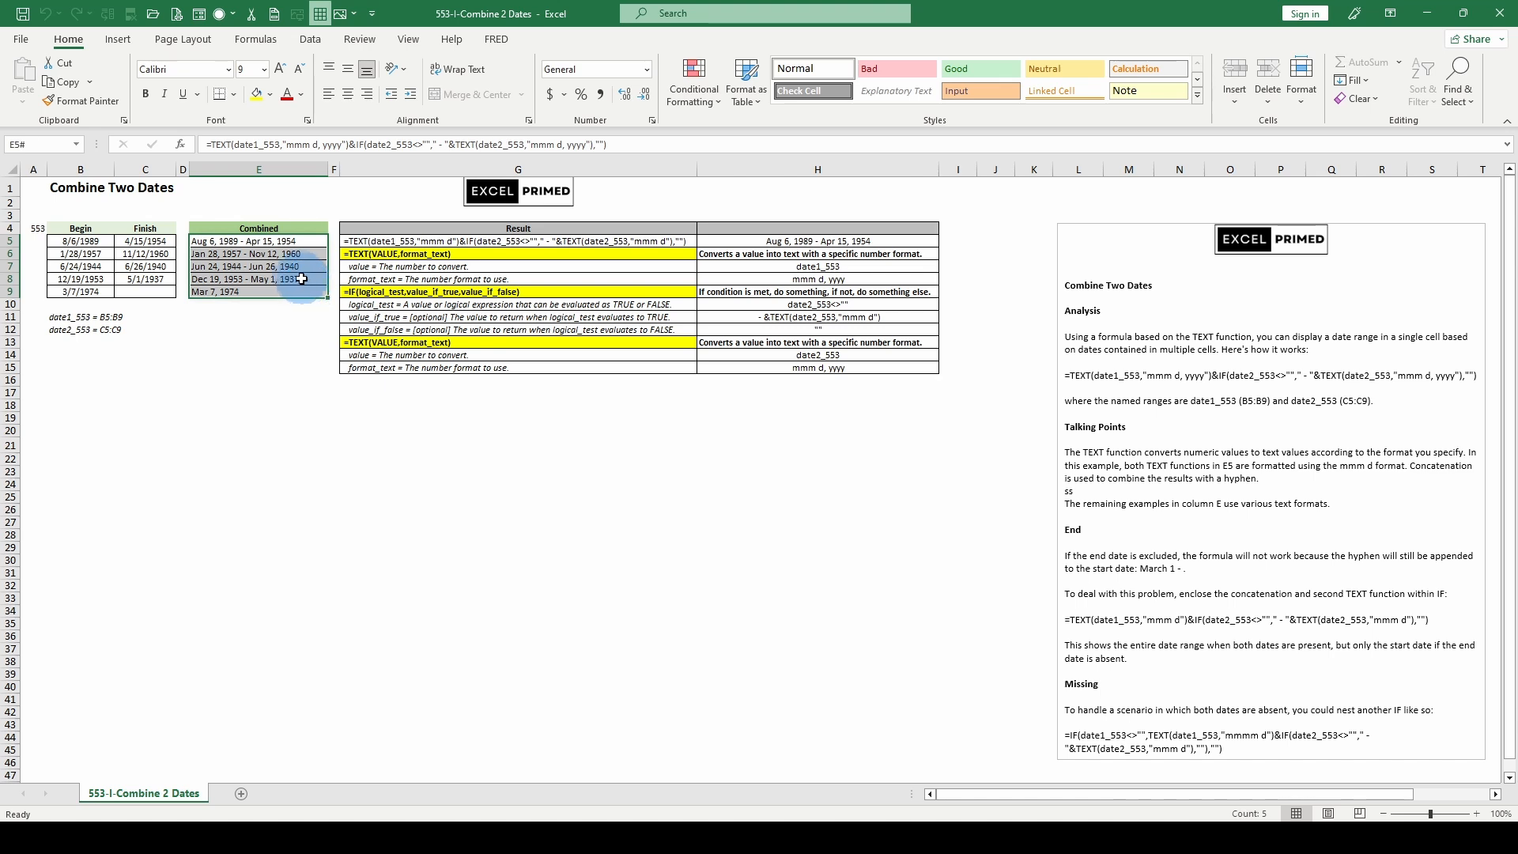
{"action": "right_click", "coordinate": [299, 282]}
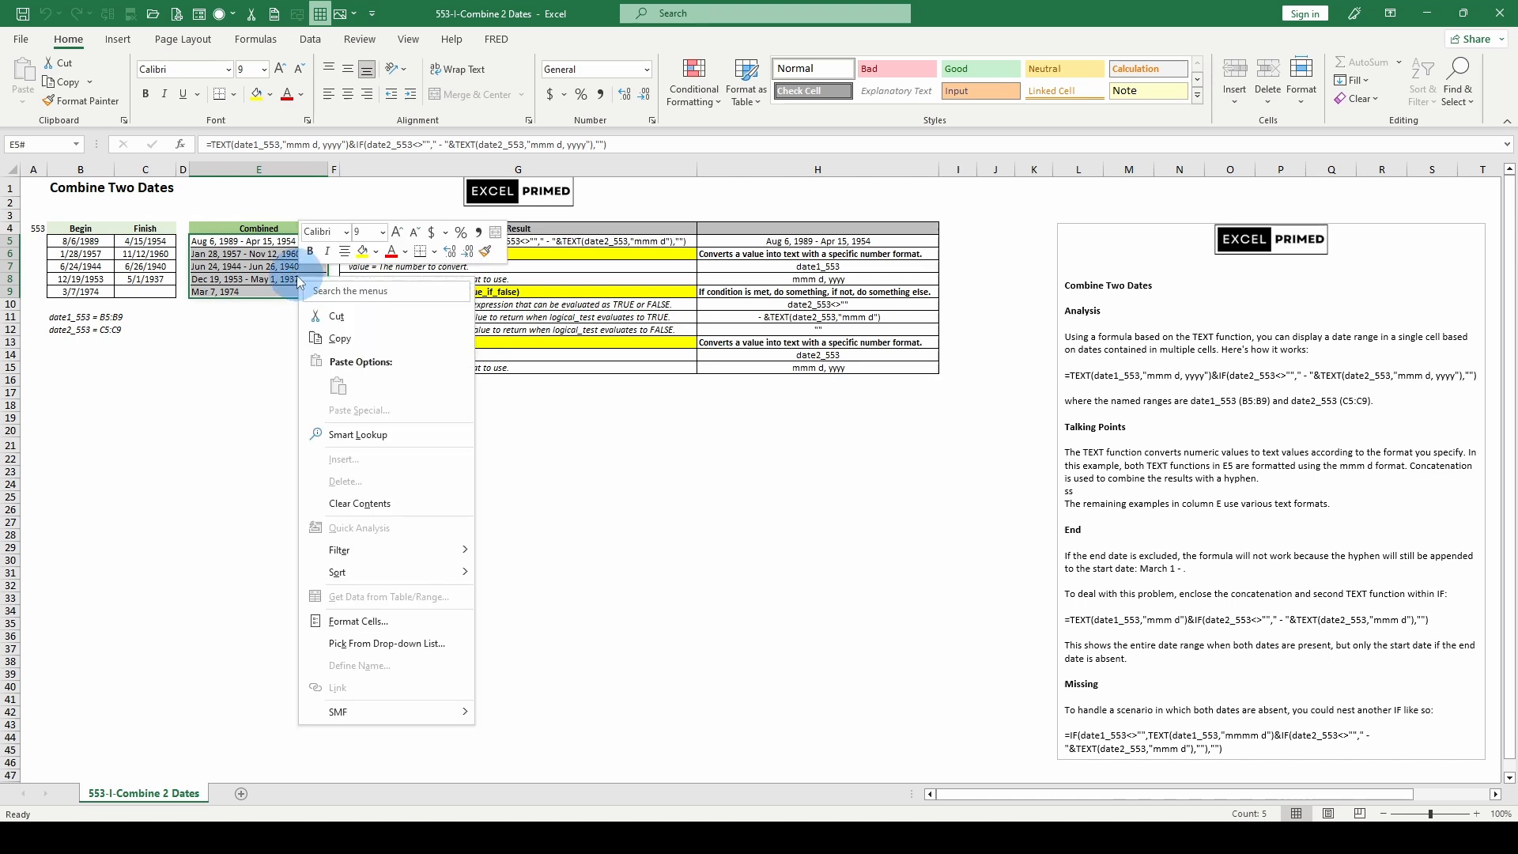
{"action": "left_click", "coordinate": [221, 415]}
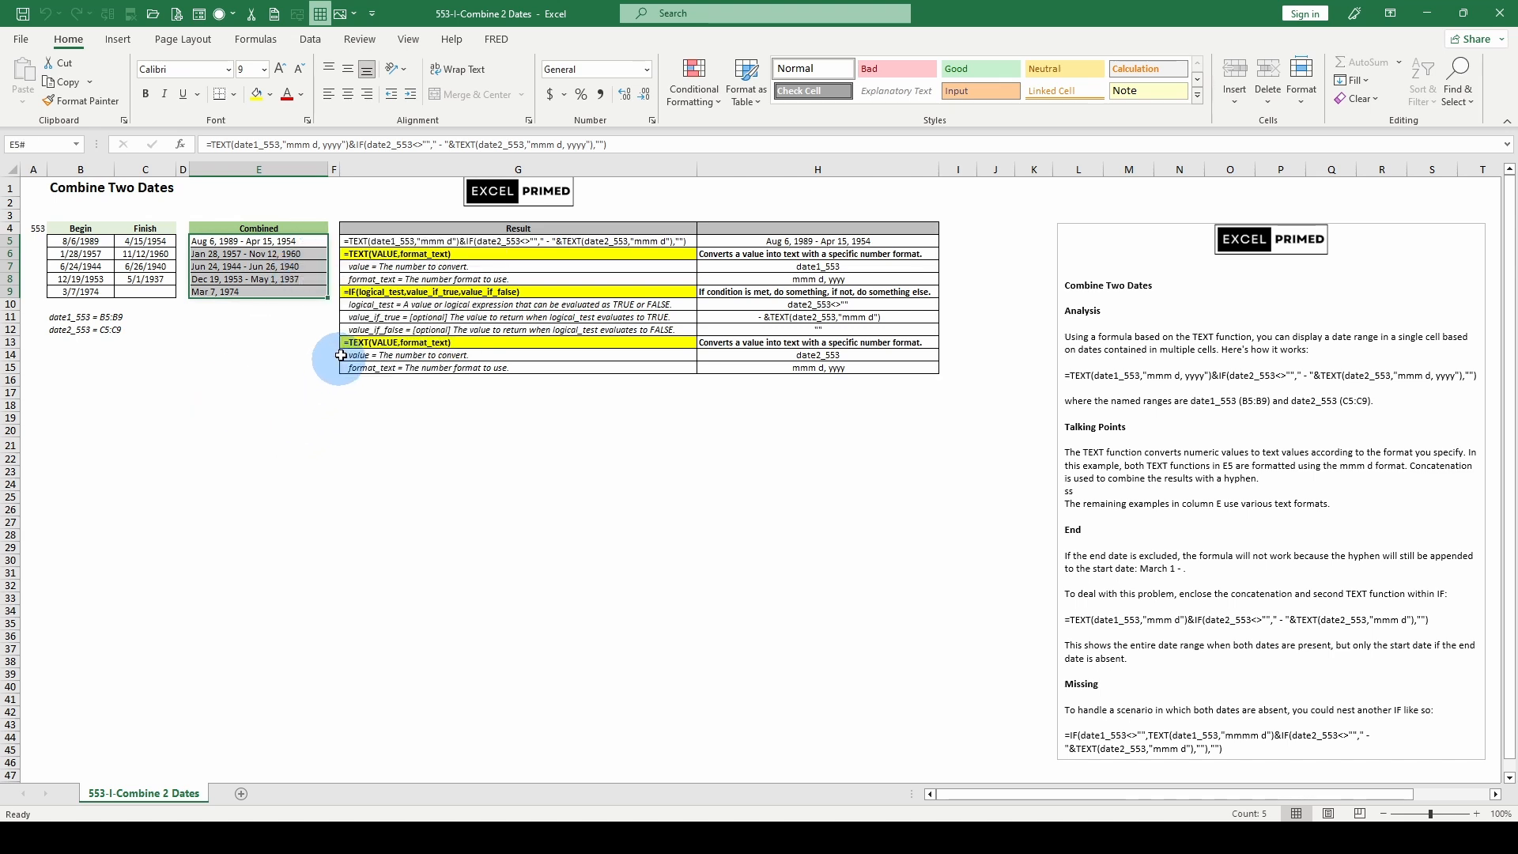
{"action": "left_click", "coordinate": [282, 243]}
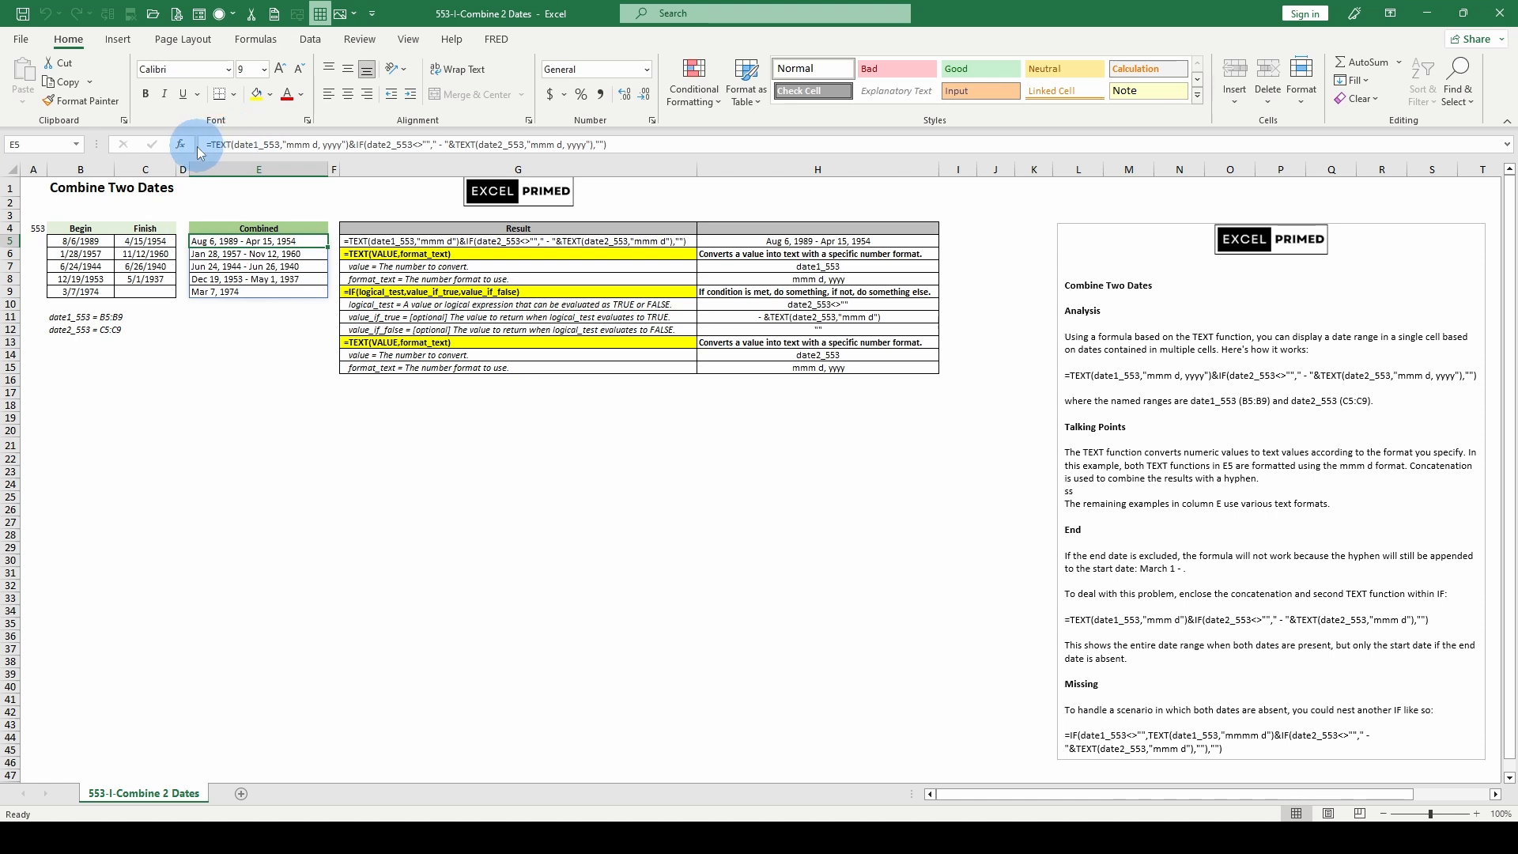
Review the TEXT argument notes in G7:G8 and inspect the value and format_text arguments of the first TEXT function in E5's formula.
{"action": "left_click", "coordinate": [412, 268]}
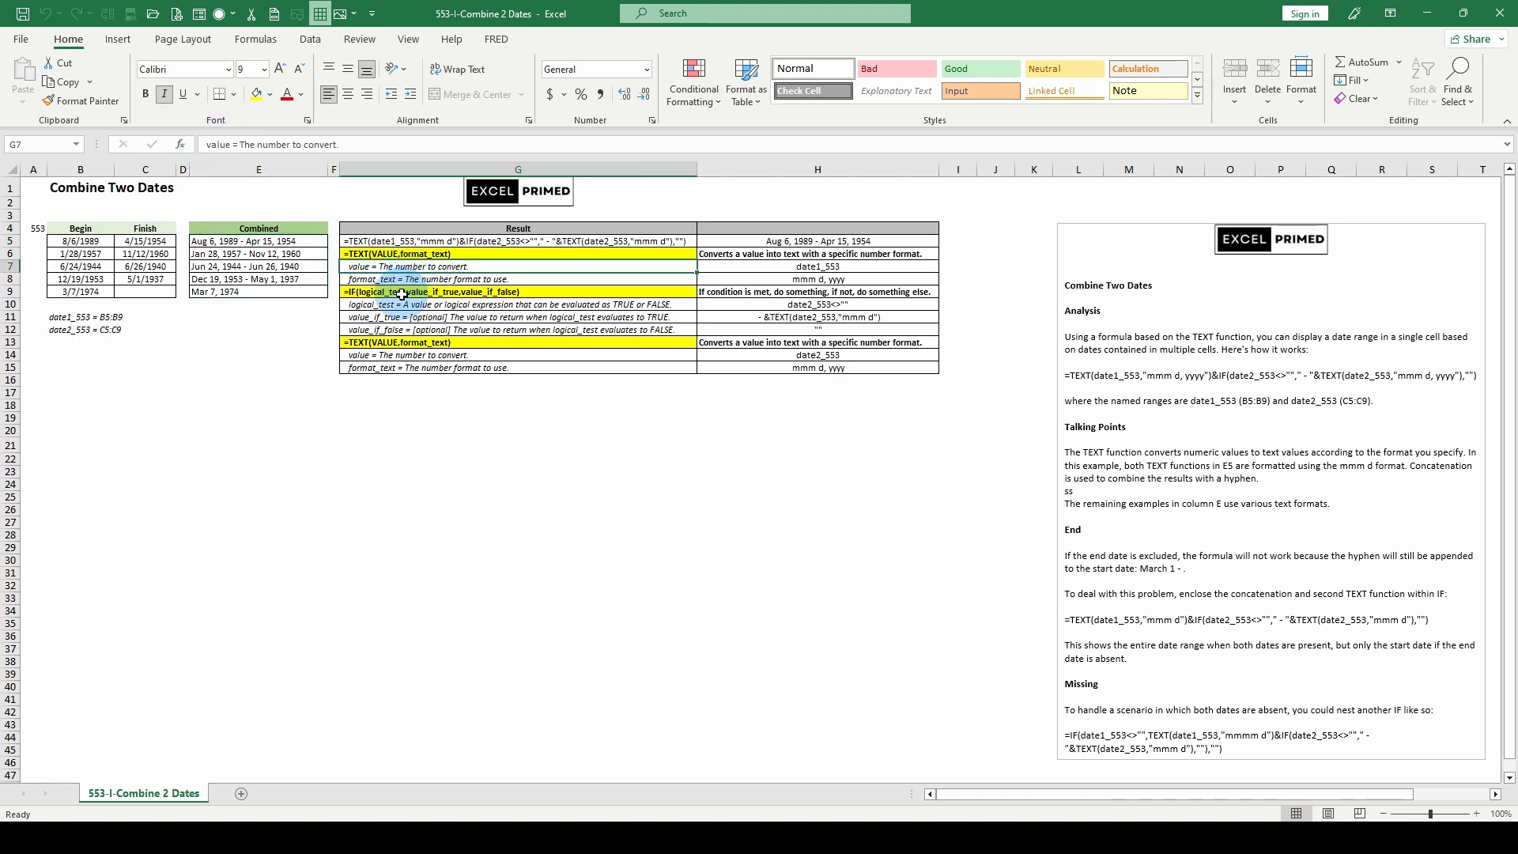
{"action": "left_click", "coordinate": [416, 278]}
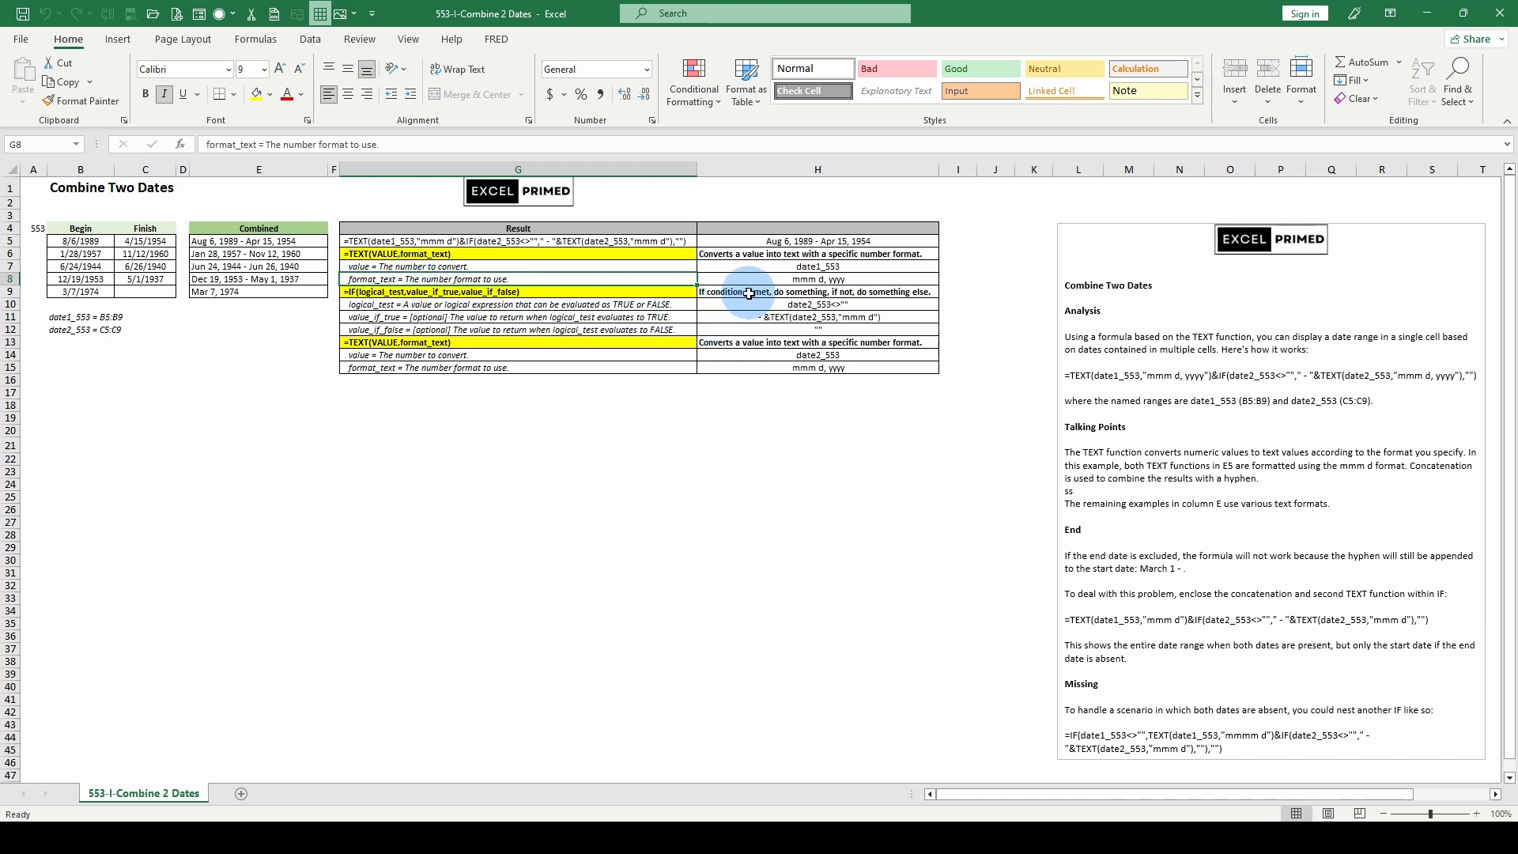
{"action": "left_click", "coordinate": [483, 267]}
{"action": "left_click", "coordinate": [233, 241]}
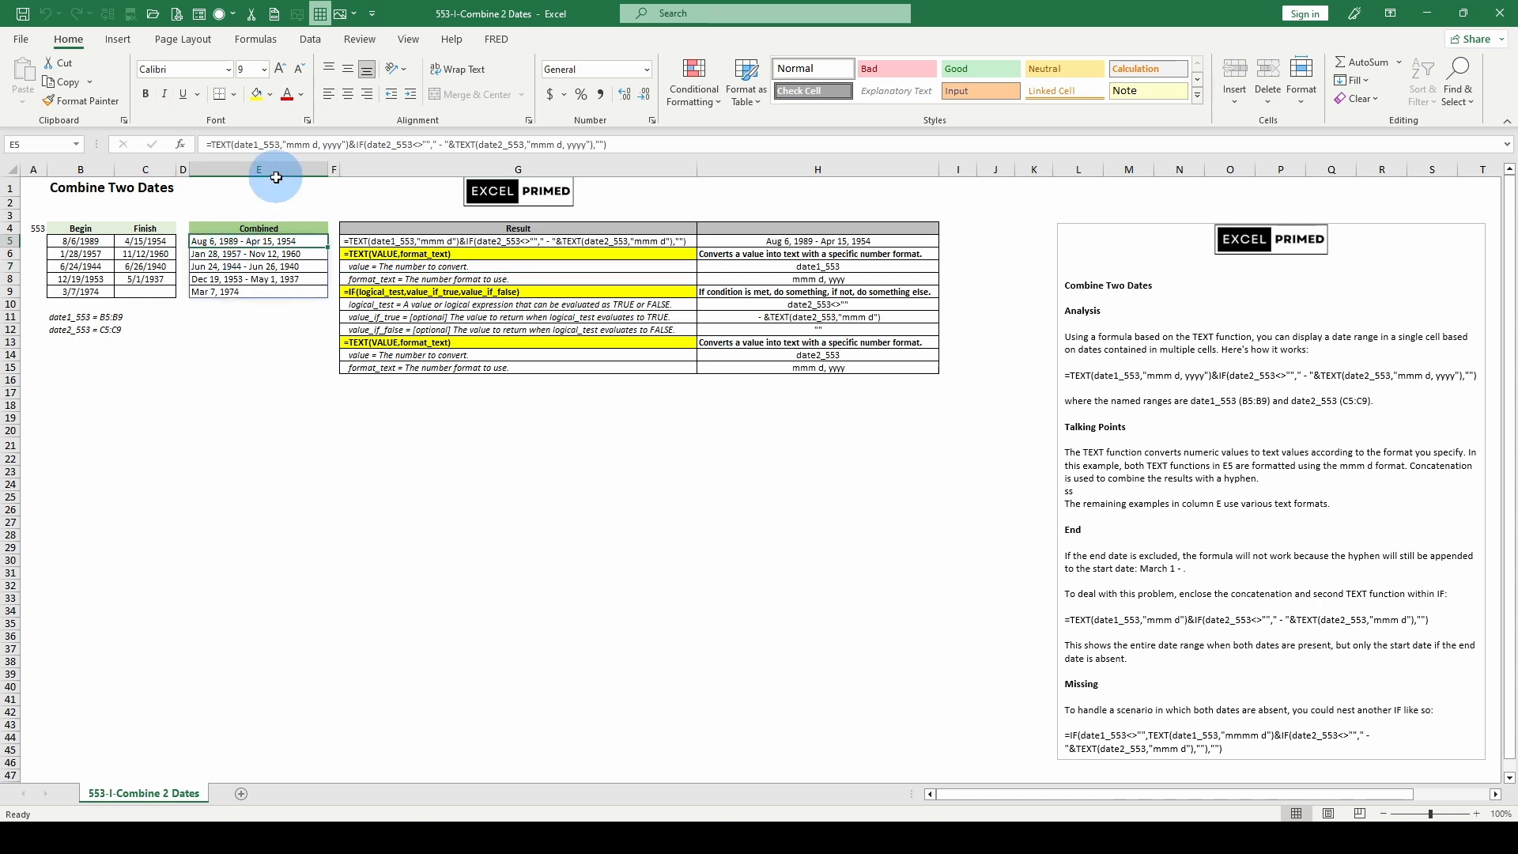
{"action": "left_click", "coordinate": [251, 144]}
{"action": "left_click", "coordinate": [250, 170]}
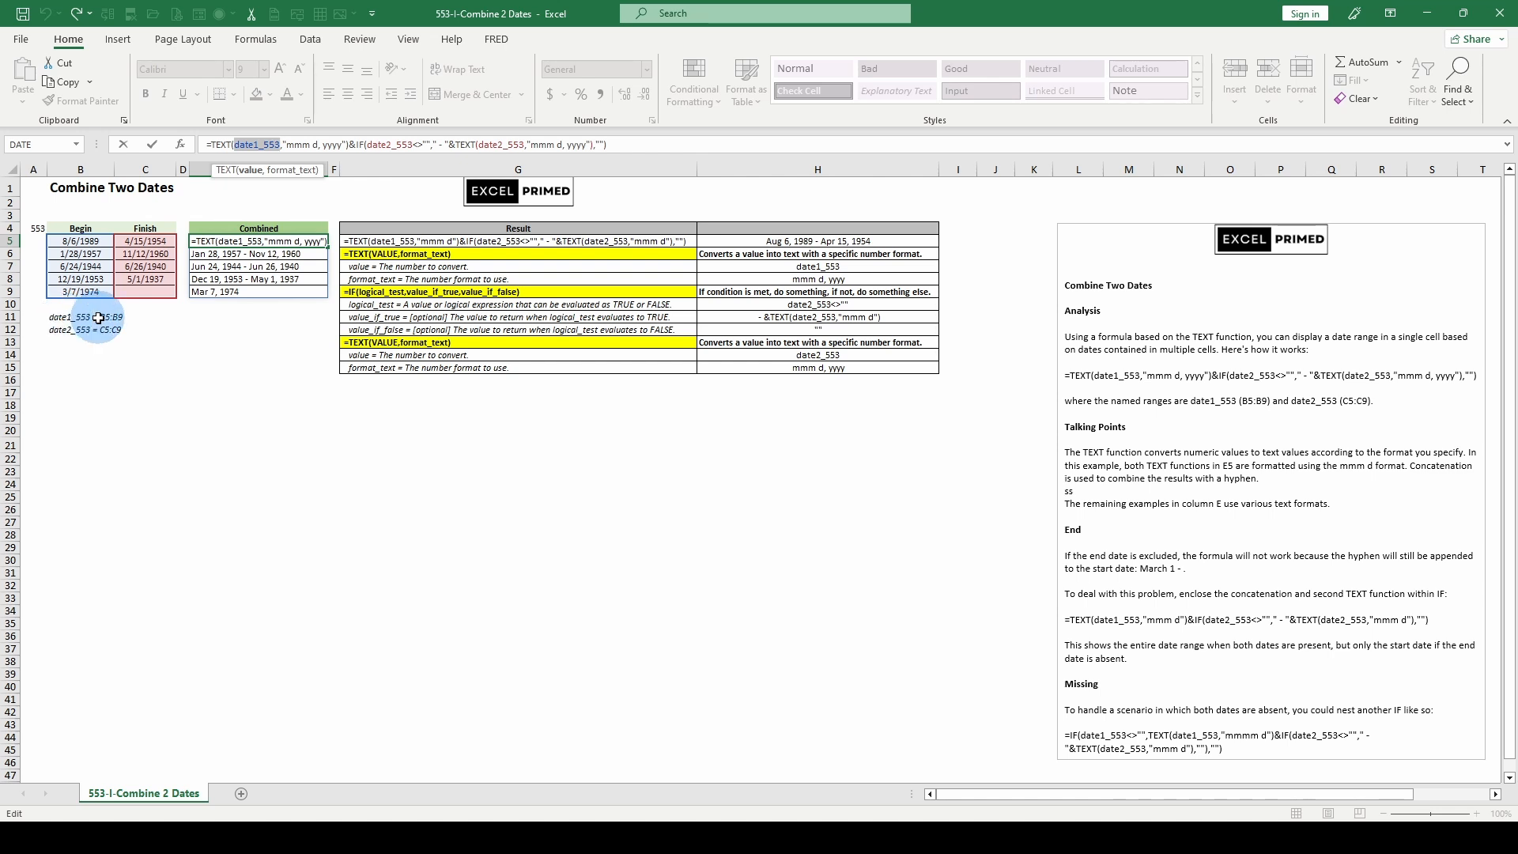
{"action": "left_click", "coordinate": [291, 169]}
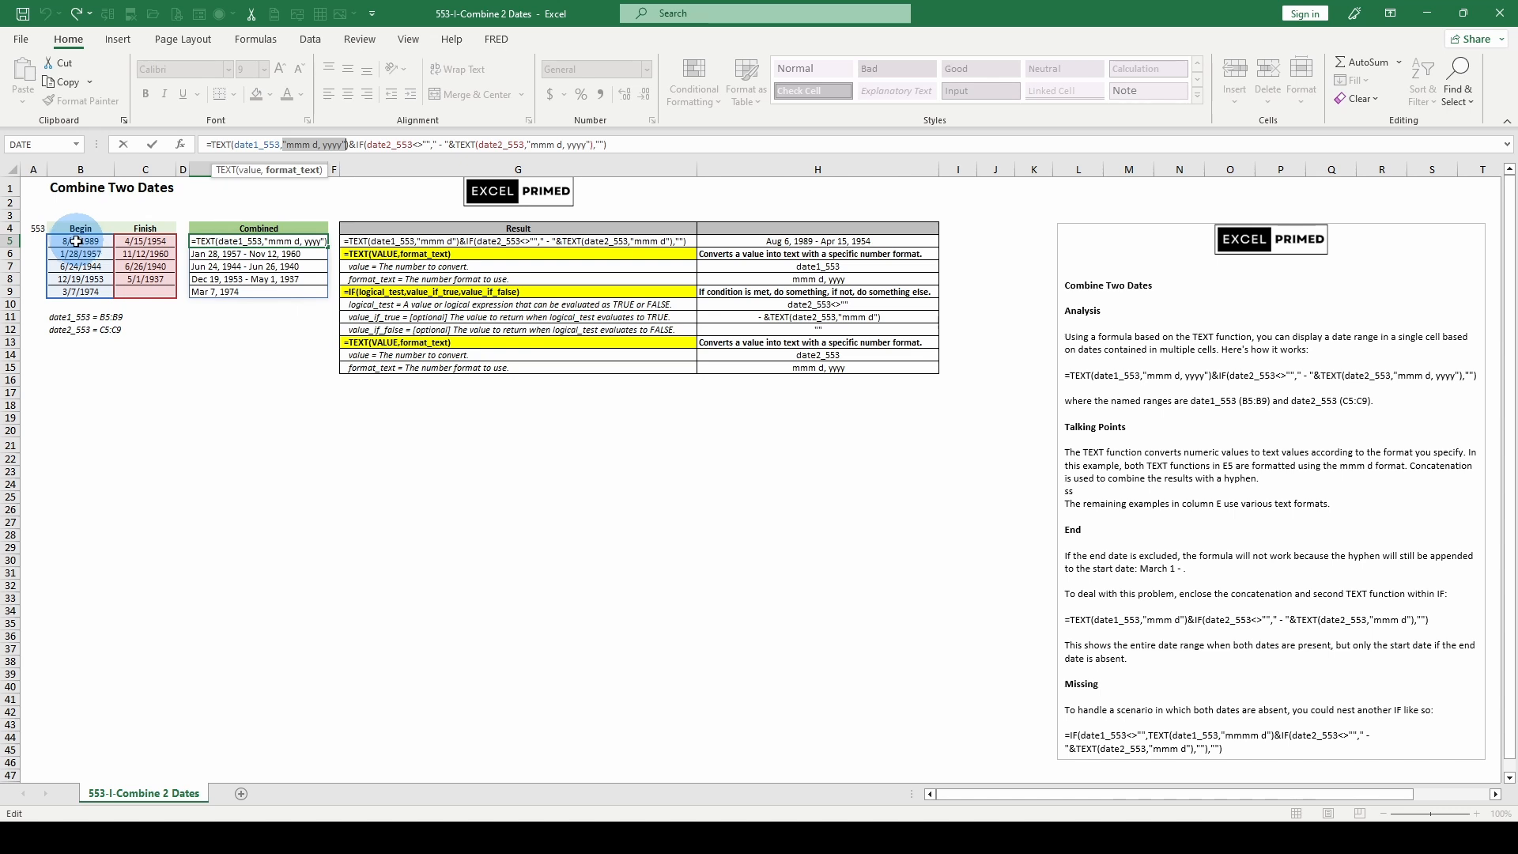
{"action": "key", "text": "Escape"}
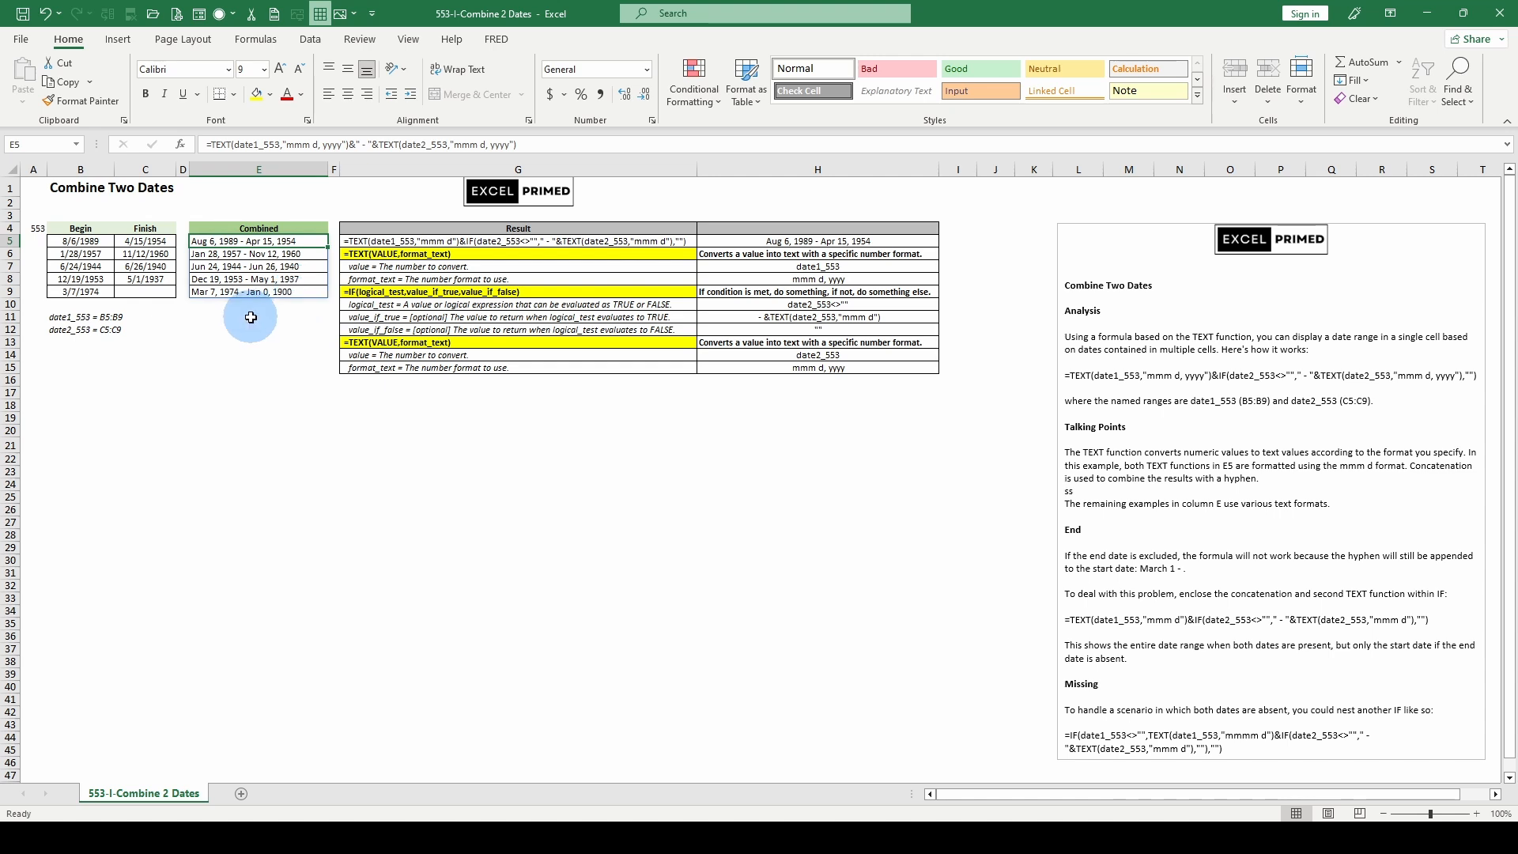
Undo the last change to E5's formula and inspect the logical_test, value_if_true and value_if_false arguments of its IF function.
{"action": "left_click", "coordinate": [45, 14]}
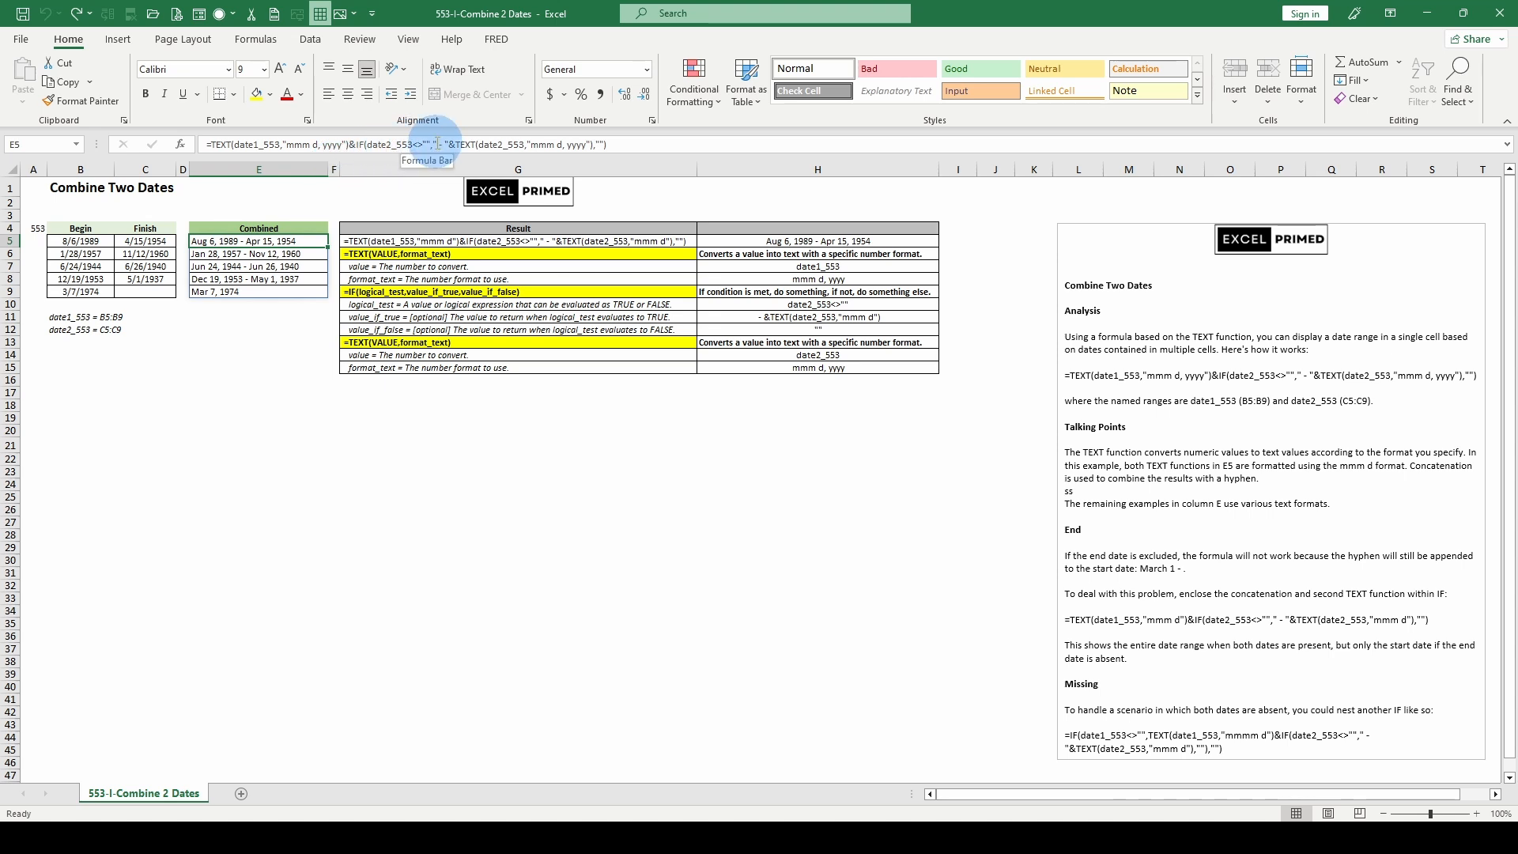
{"action": "left_click", "coordinate": [378, 144]}
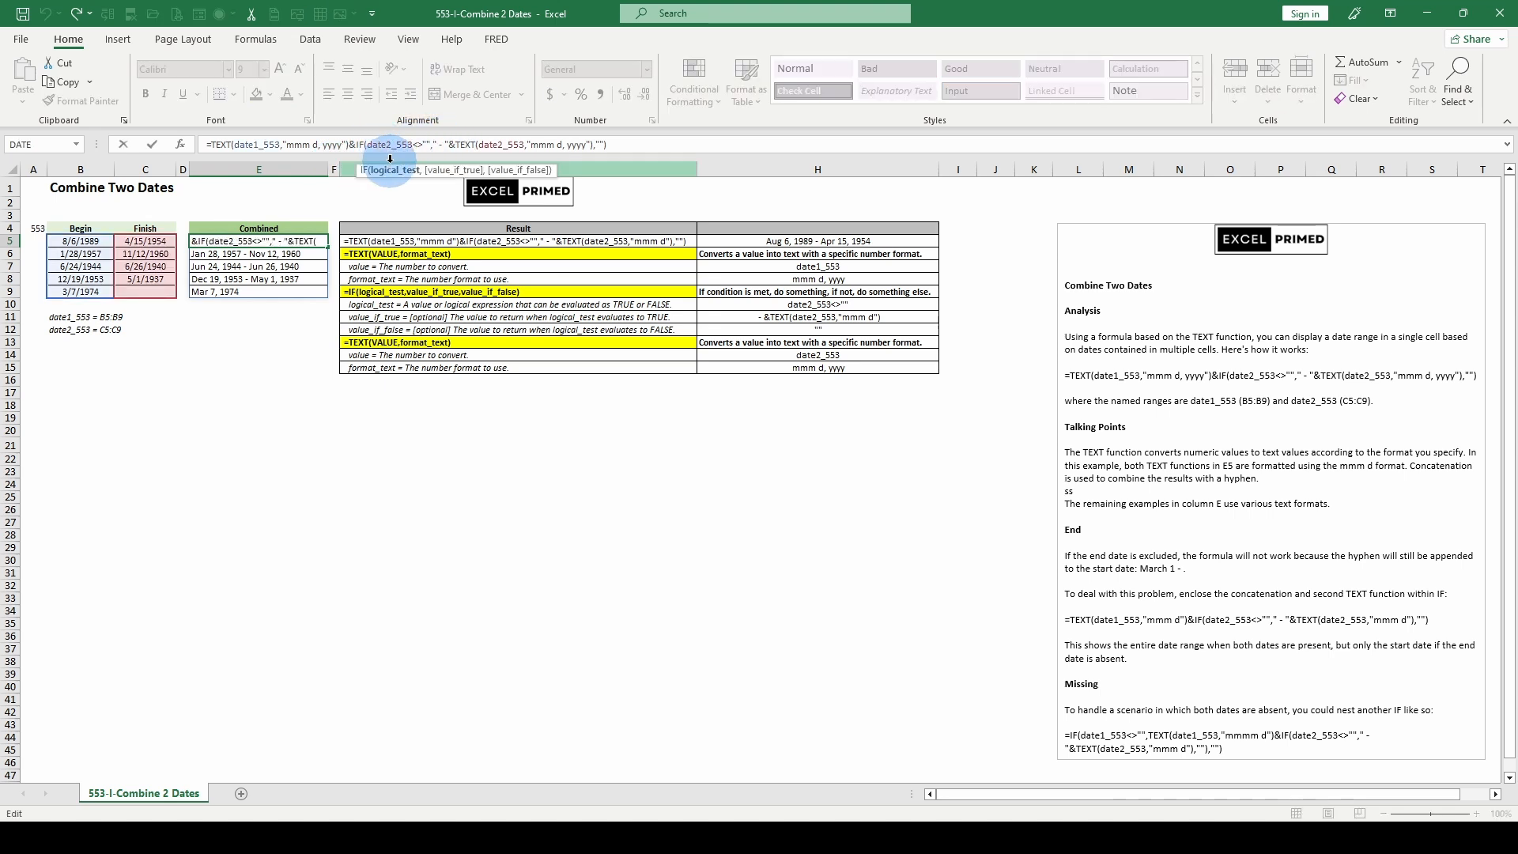
{"action": "left_click", "coordinate": [395, 170]}
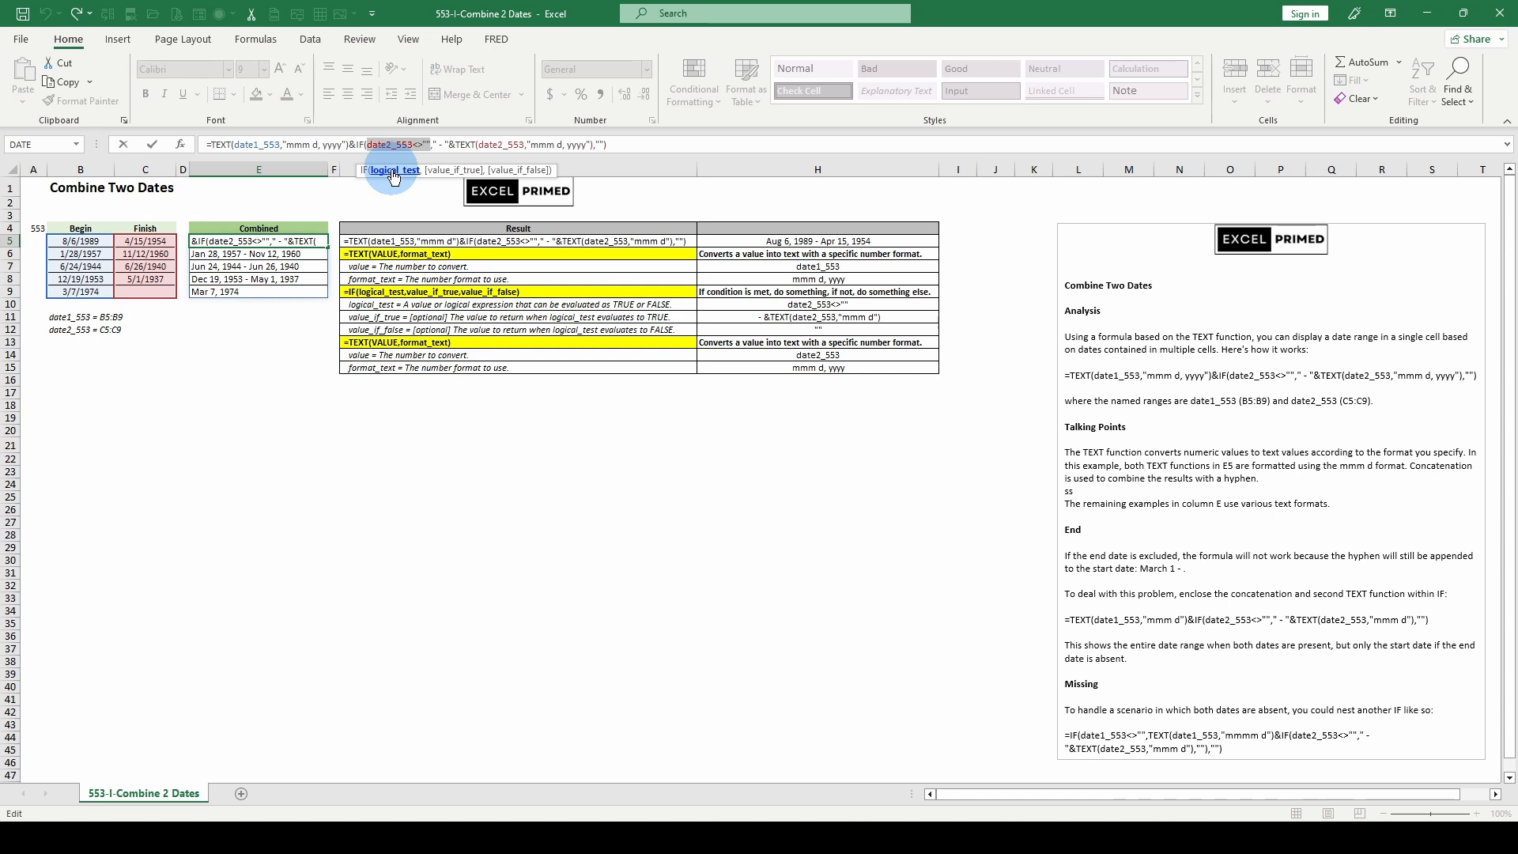
{"action": "left_click", "coordinate": [440, 171]}
{"action": "left_click", "coordinate": [518, 170]}
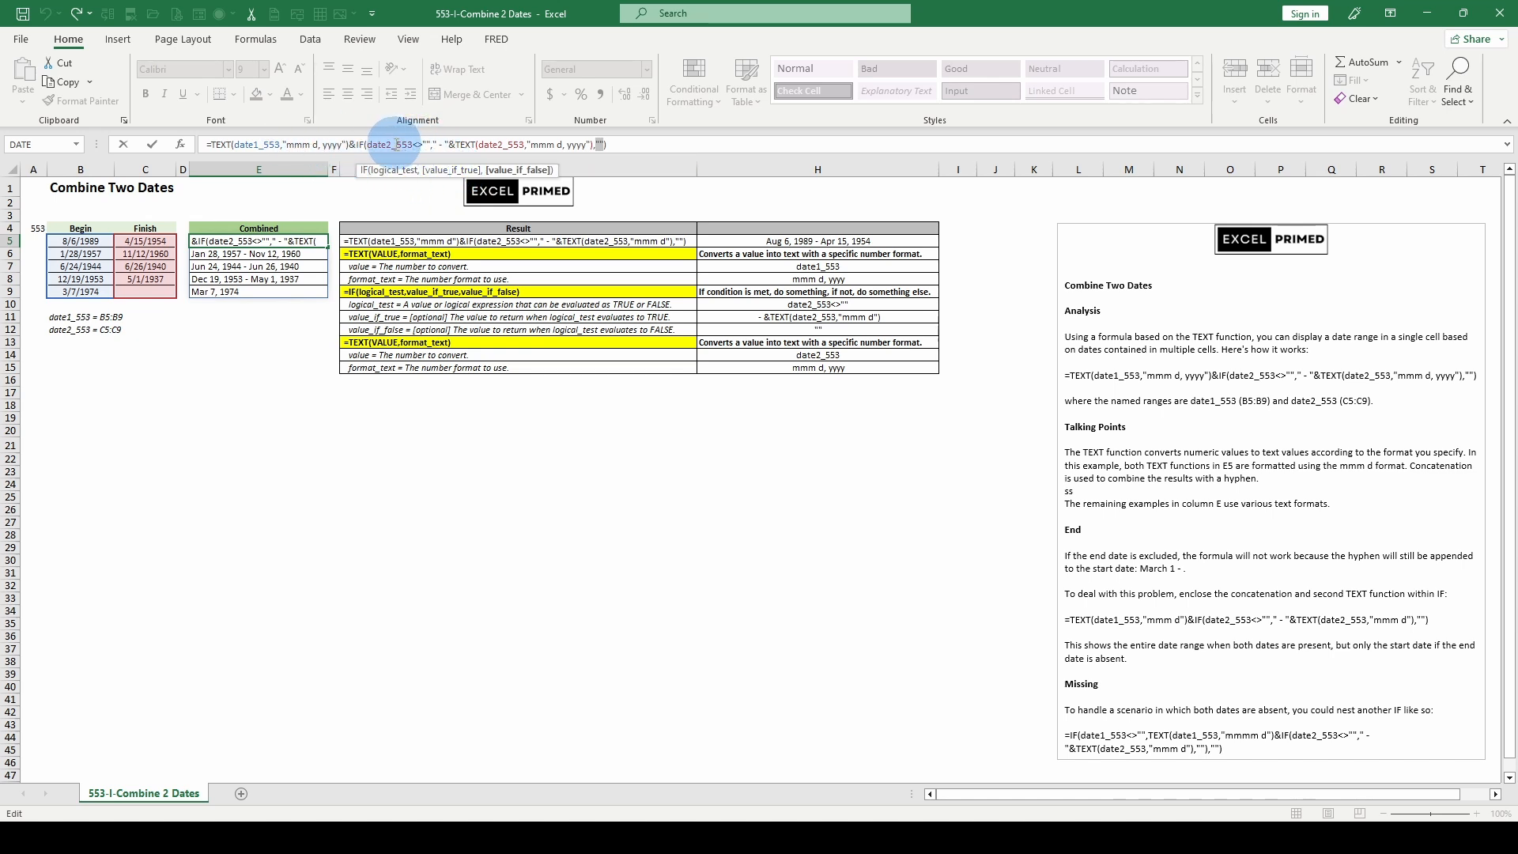
{"action": "key", "text": "Escape"}
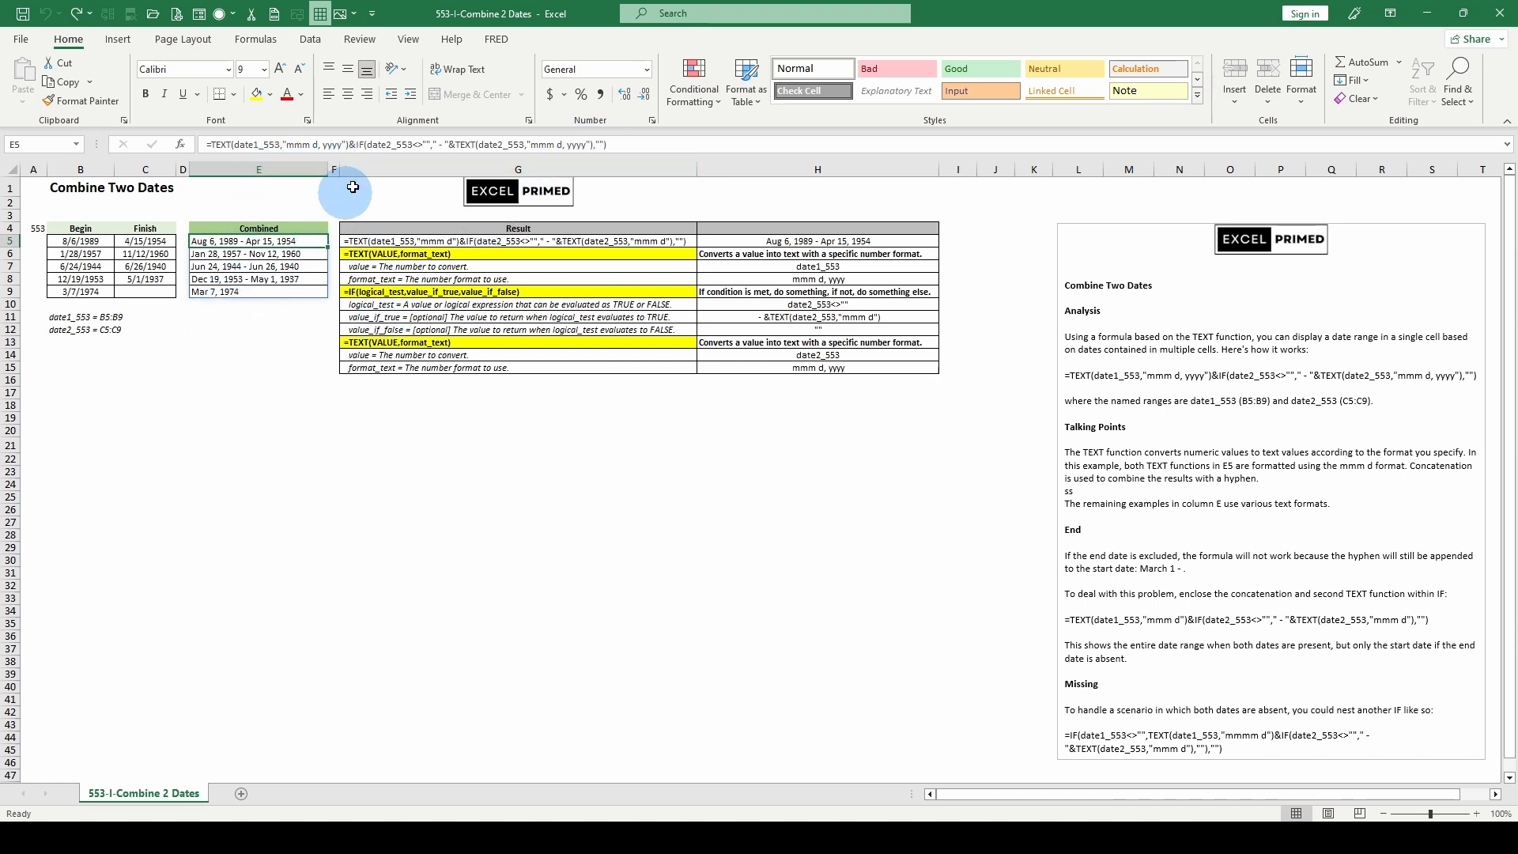
Inspect the IF function's logical test in E5's formula, plus the value and format_text arguments of the second TEXT function.
{"action": "left_click", "coordinate": [386, 145]}
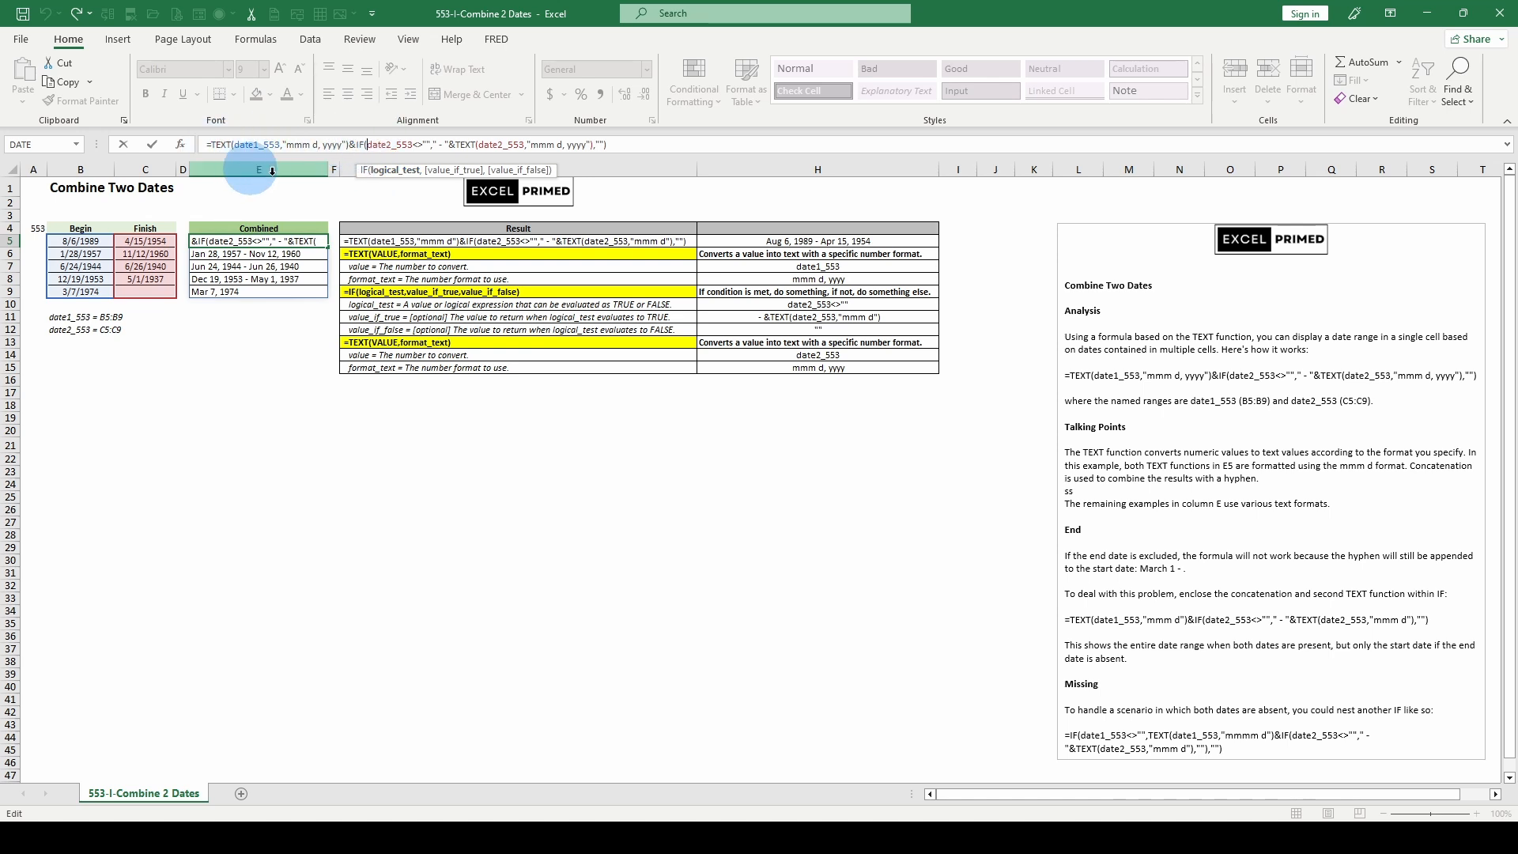
{"action": "key", "text": "Escape"}
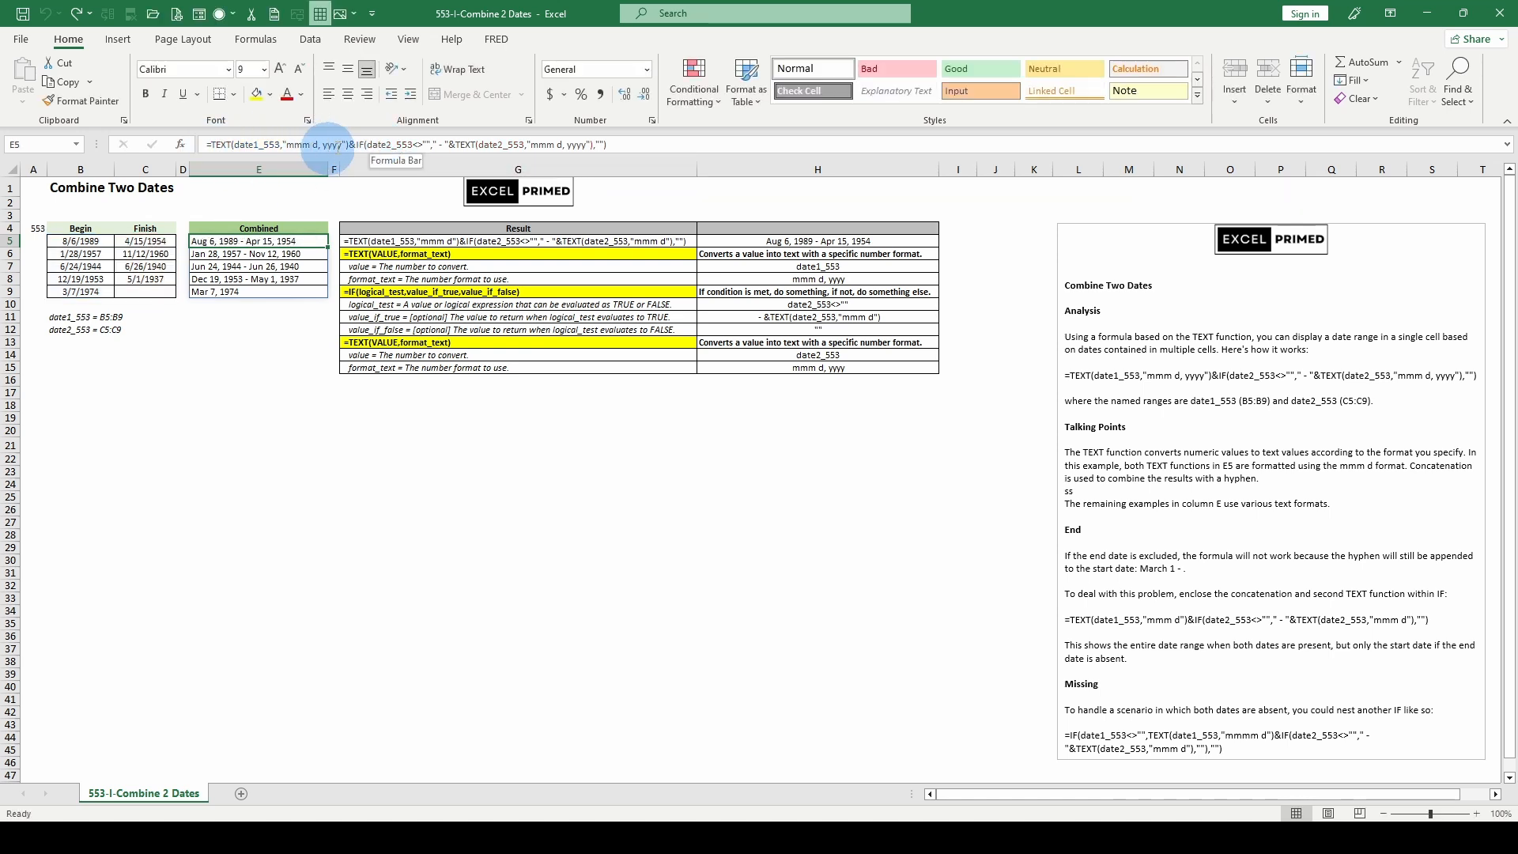
{"action": "left_click", "coordinate": [364, 145]}
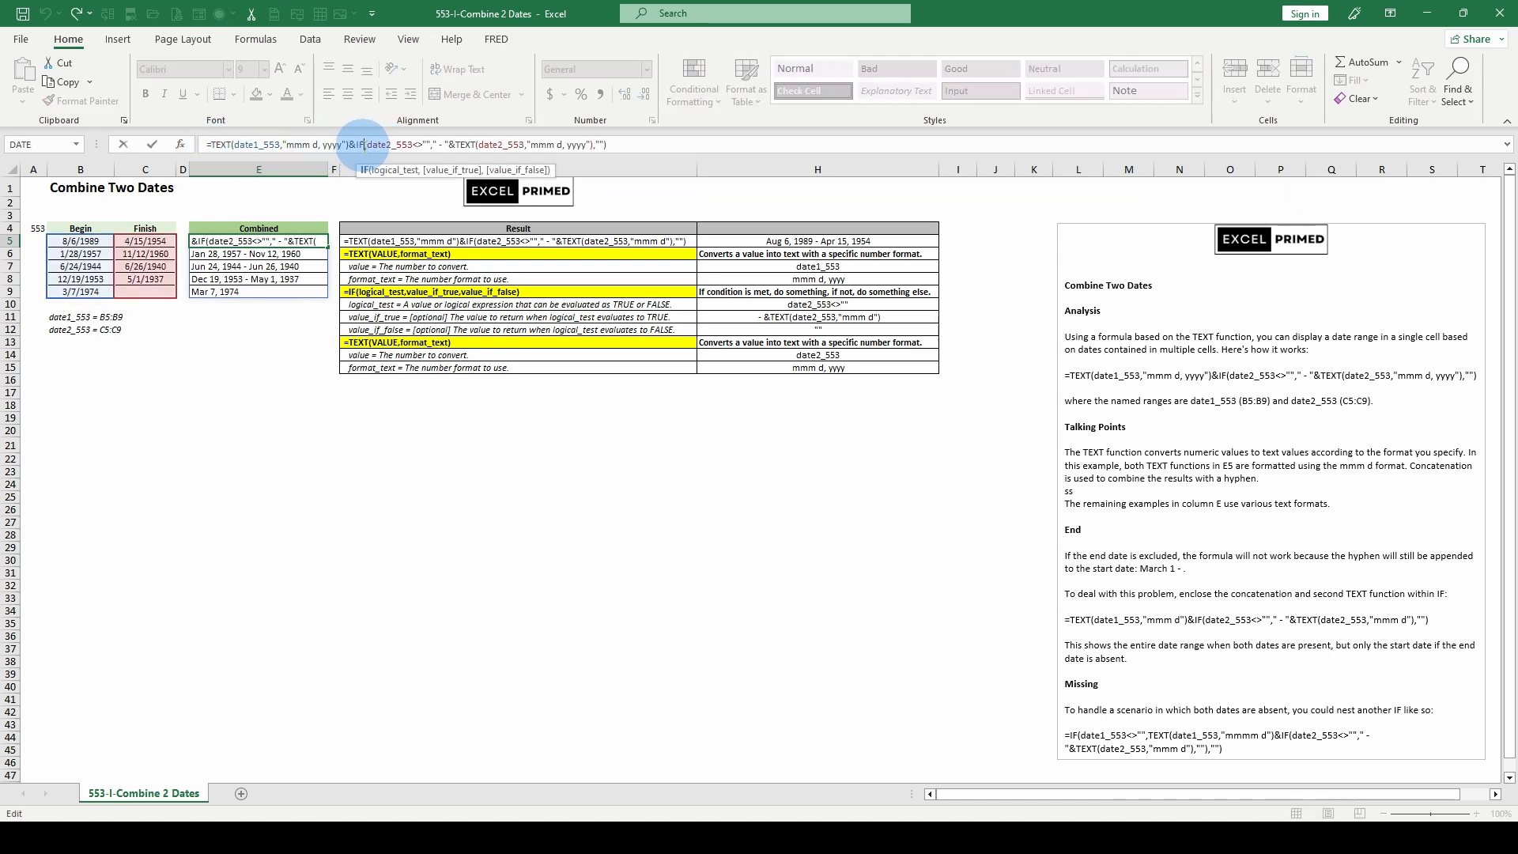
{"action": "left_click", "coordinate": [391, 171]}
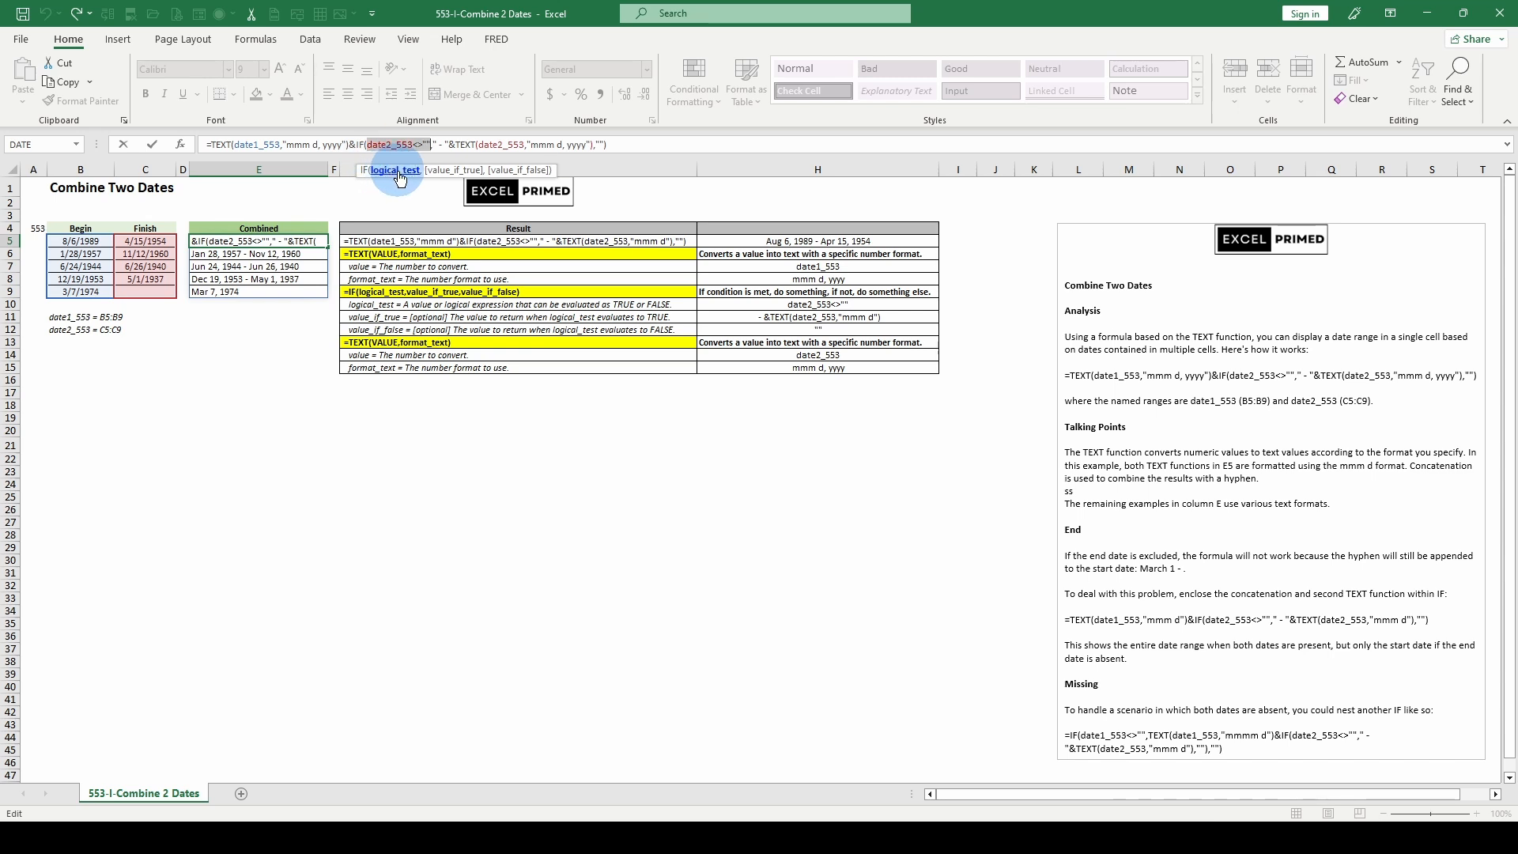
{"action": "left_click", "coordinate": [464, 145]}
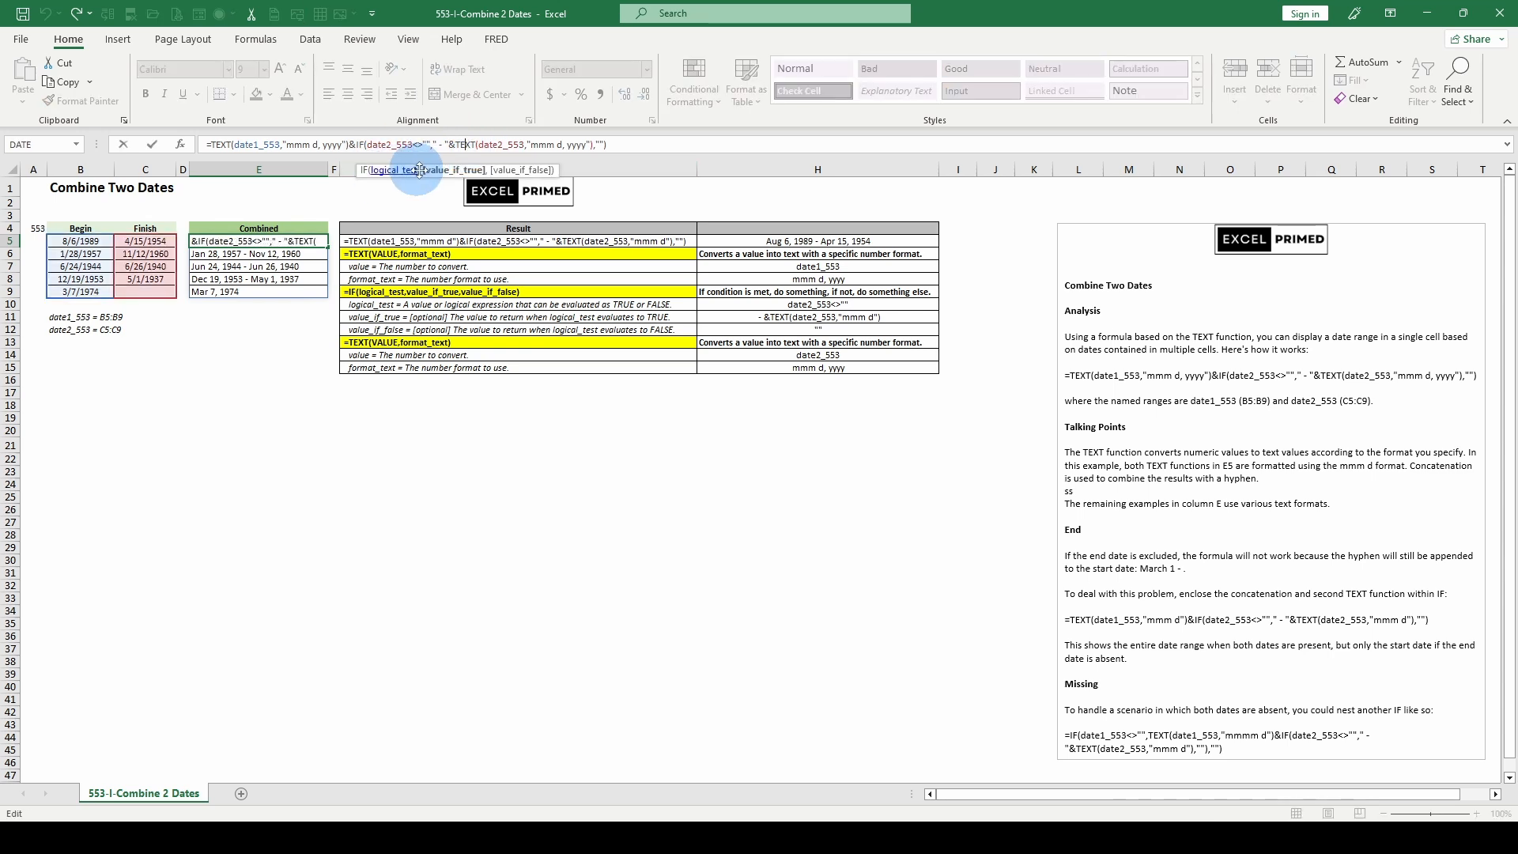
{"action": "left_click", "coordinate": [491, 145]}
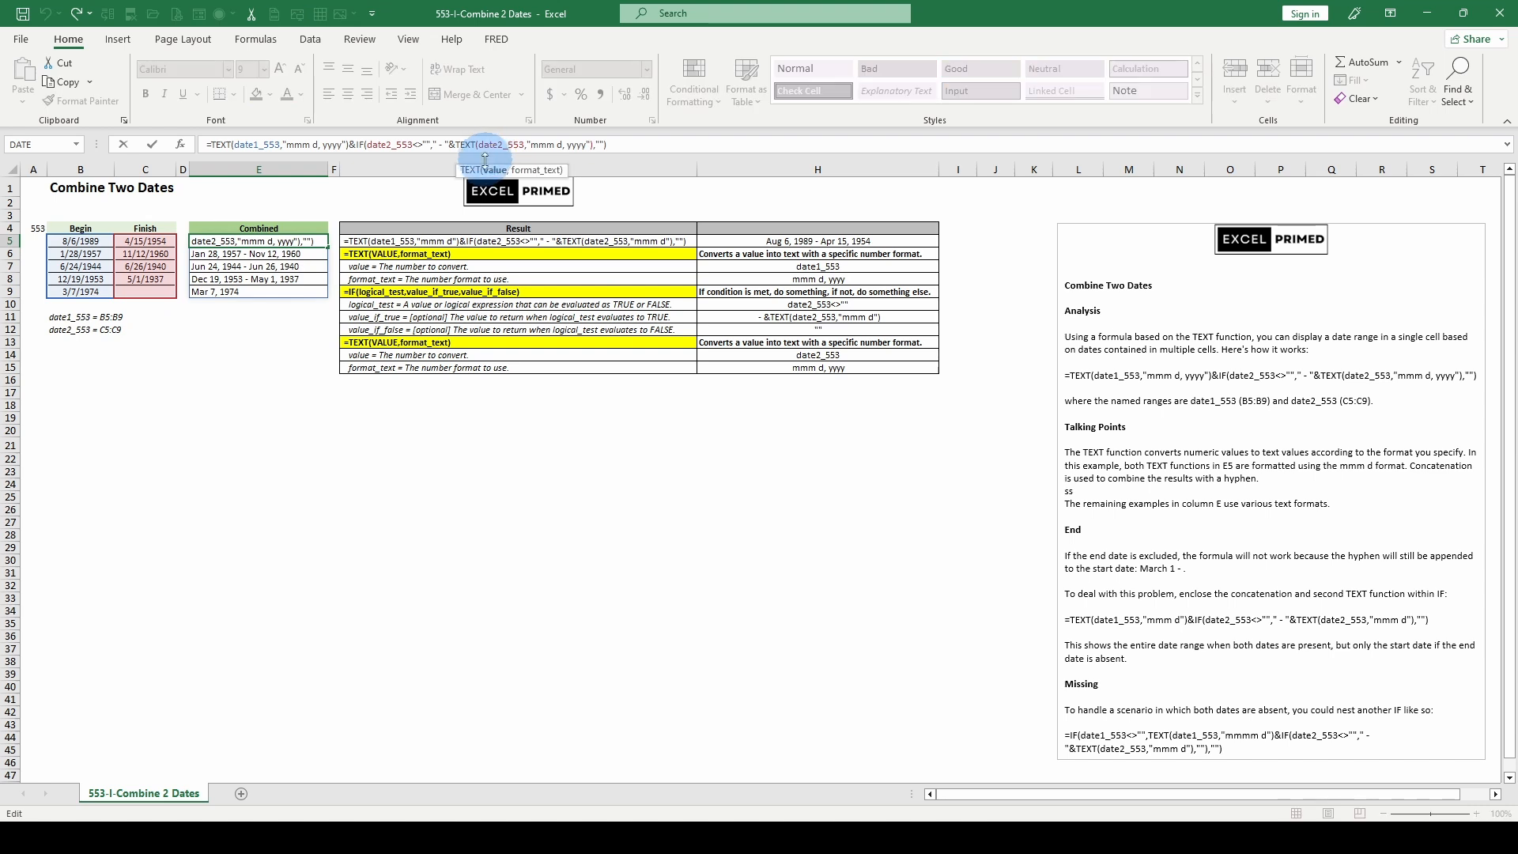
{"action": "left_click", "coordinate": [495, 171]}
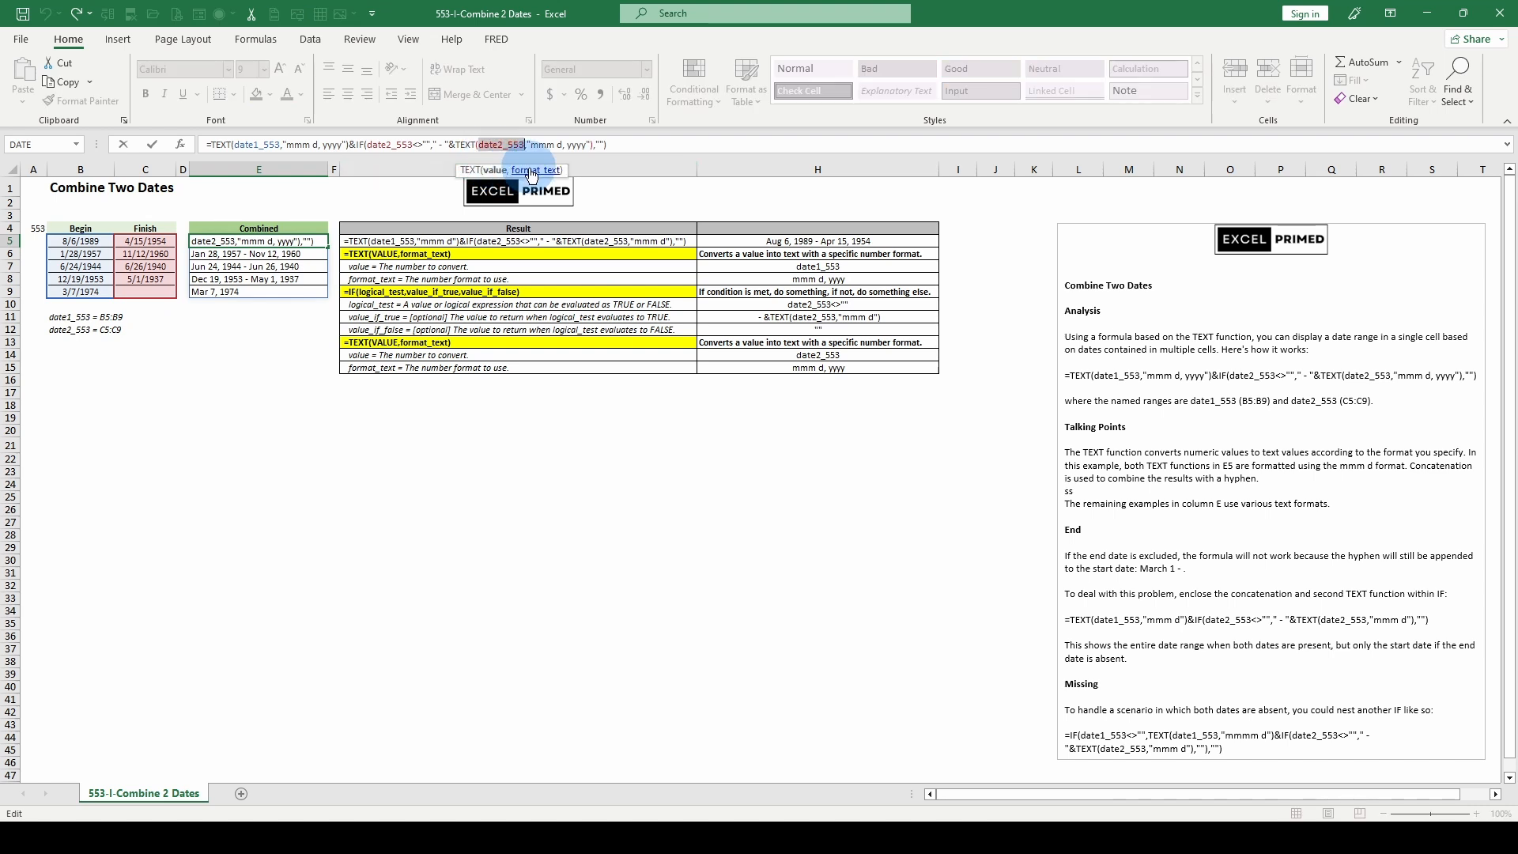
{"action": "left_click", "coordinate": [531, 171]}
{"action": "key", "text": "Escape"}
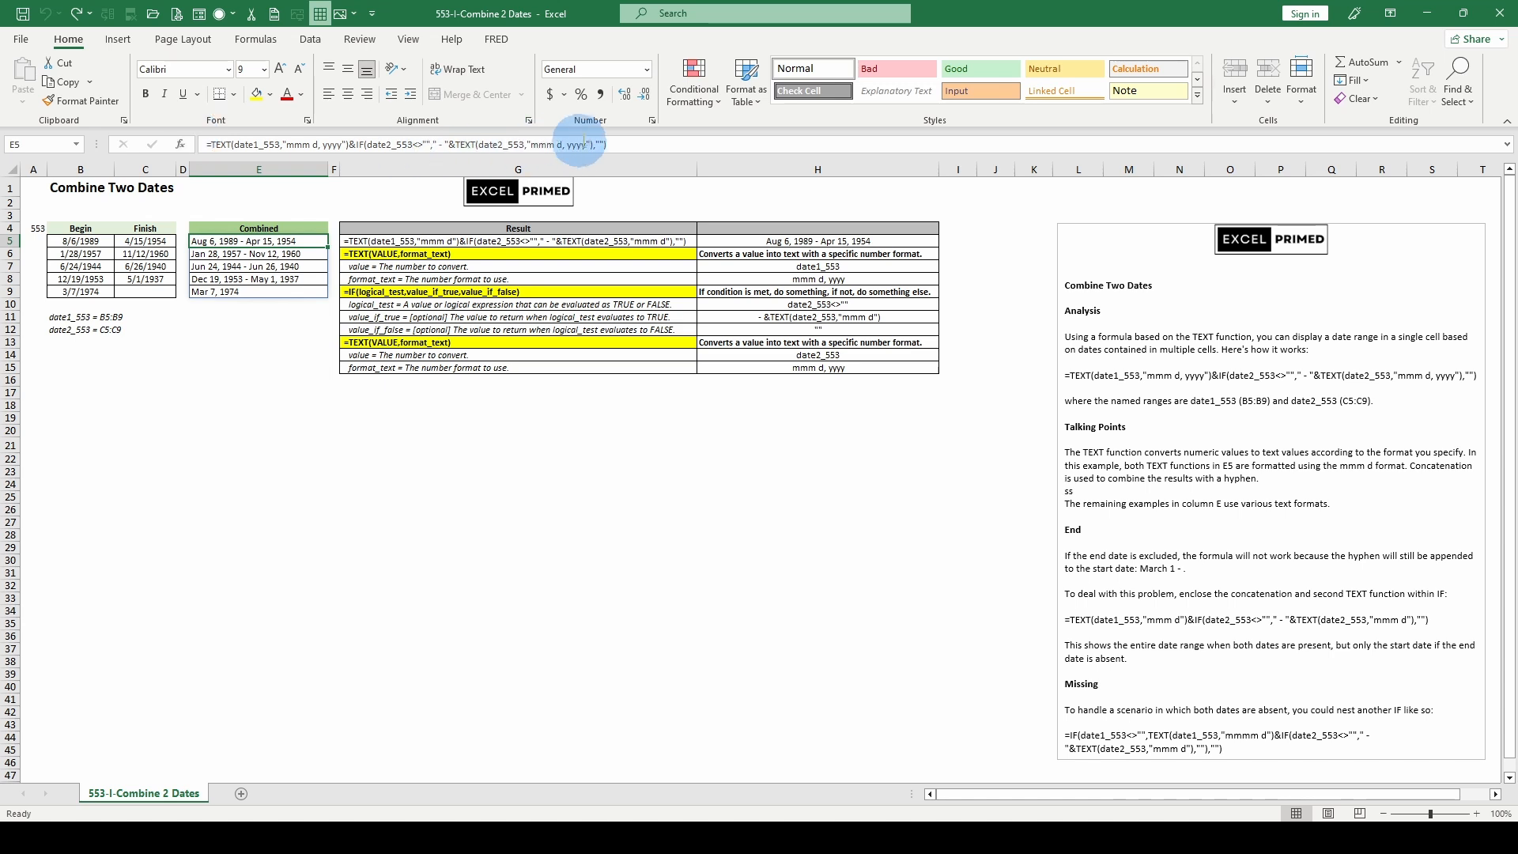
View the help article for the TEXT function used in E5, close it and leave the formula unedited.
{"action": "left_click", "coordinate": [216, 144]}
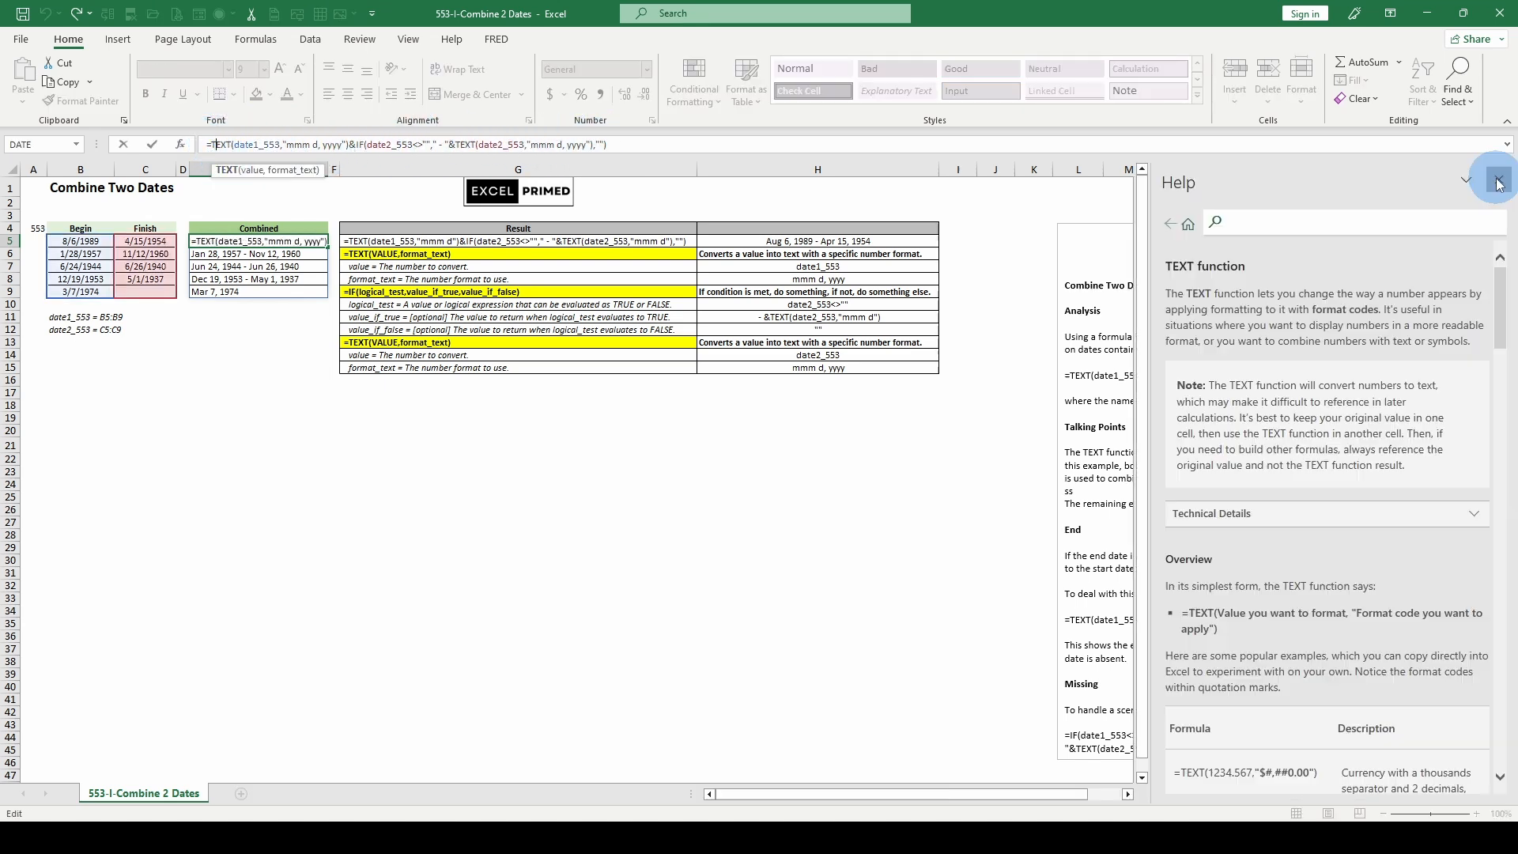
{"action": "left_click", "coordinate": [1498, 181]}
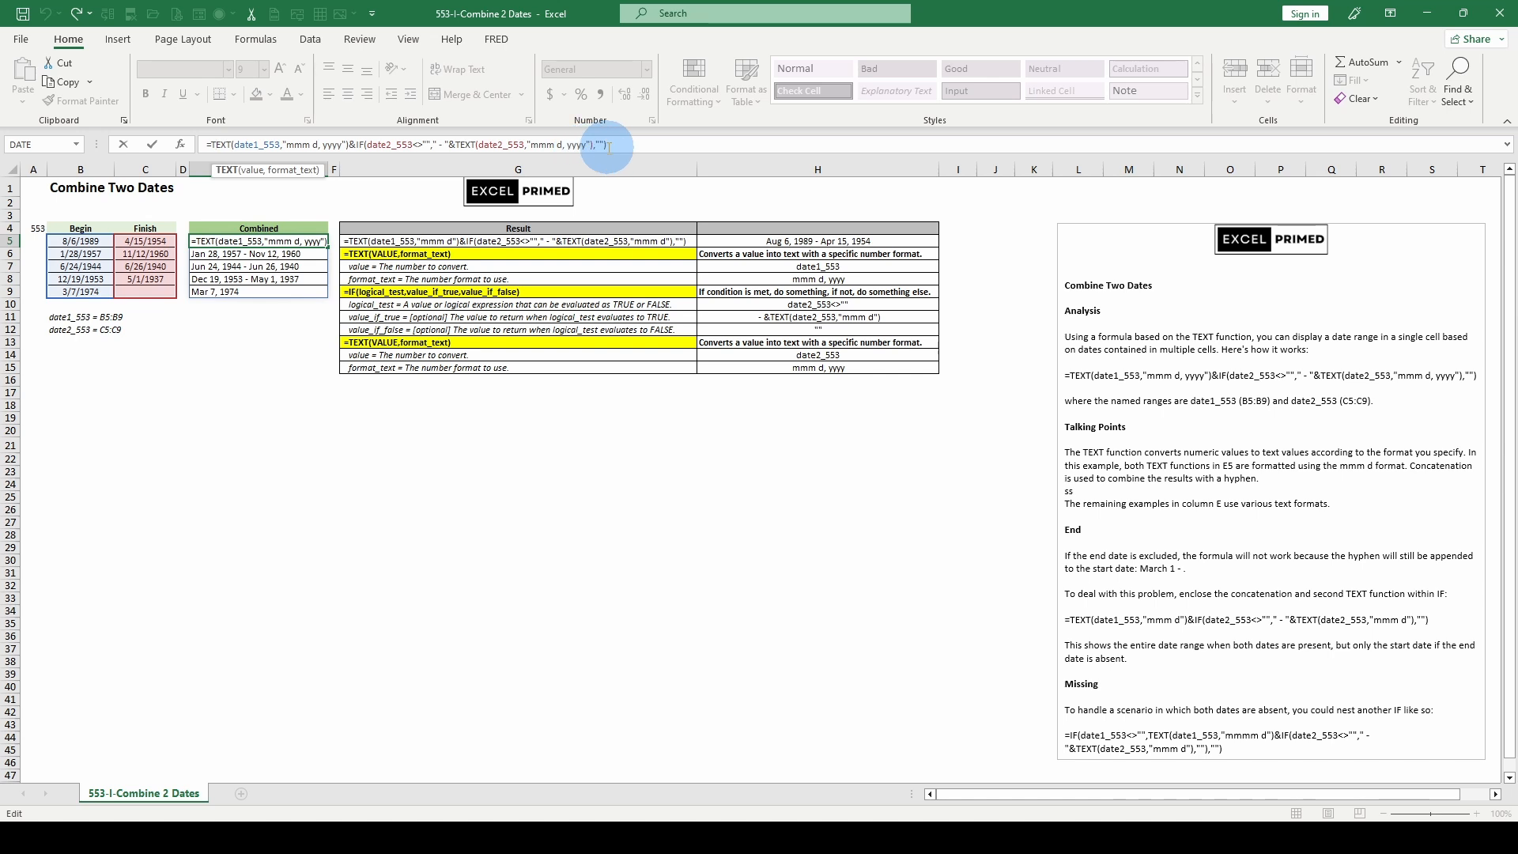
{"action": "key", "text": "Escape"}
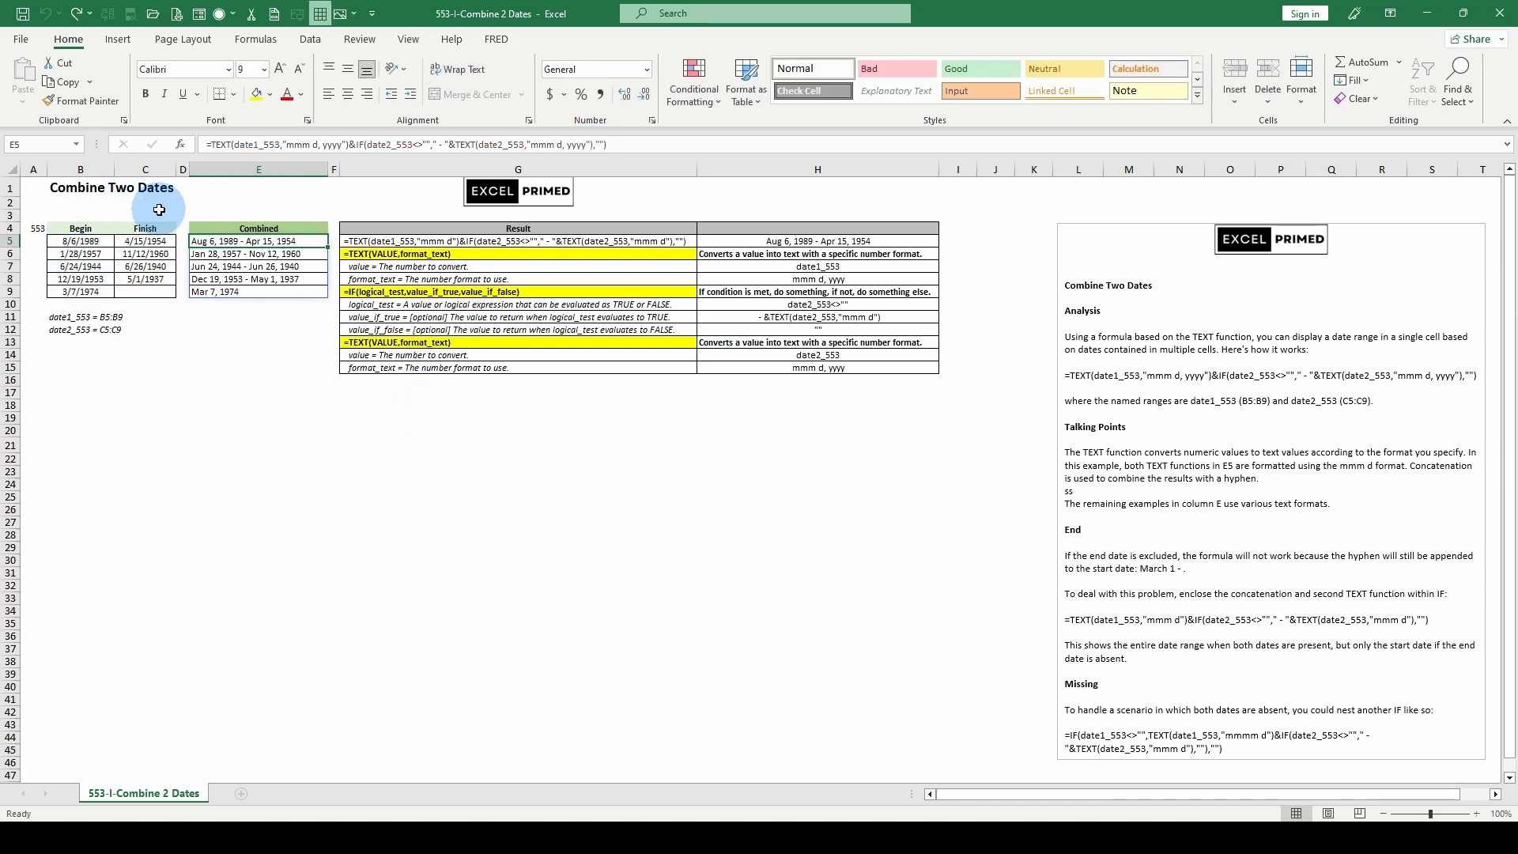
{"action": "scroll", "coordinate": [625, 474], "scroll_direction": "down", "scroll_amount": 3}
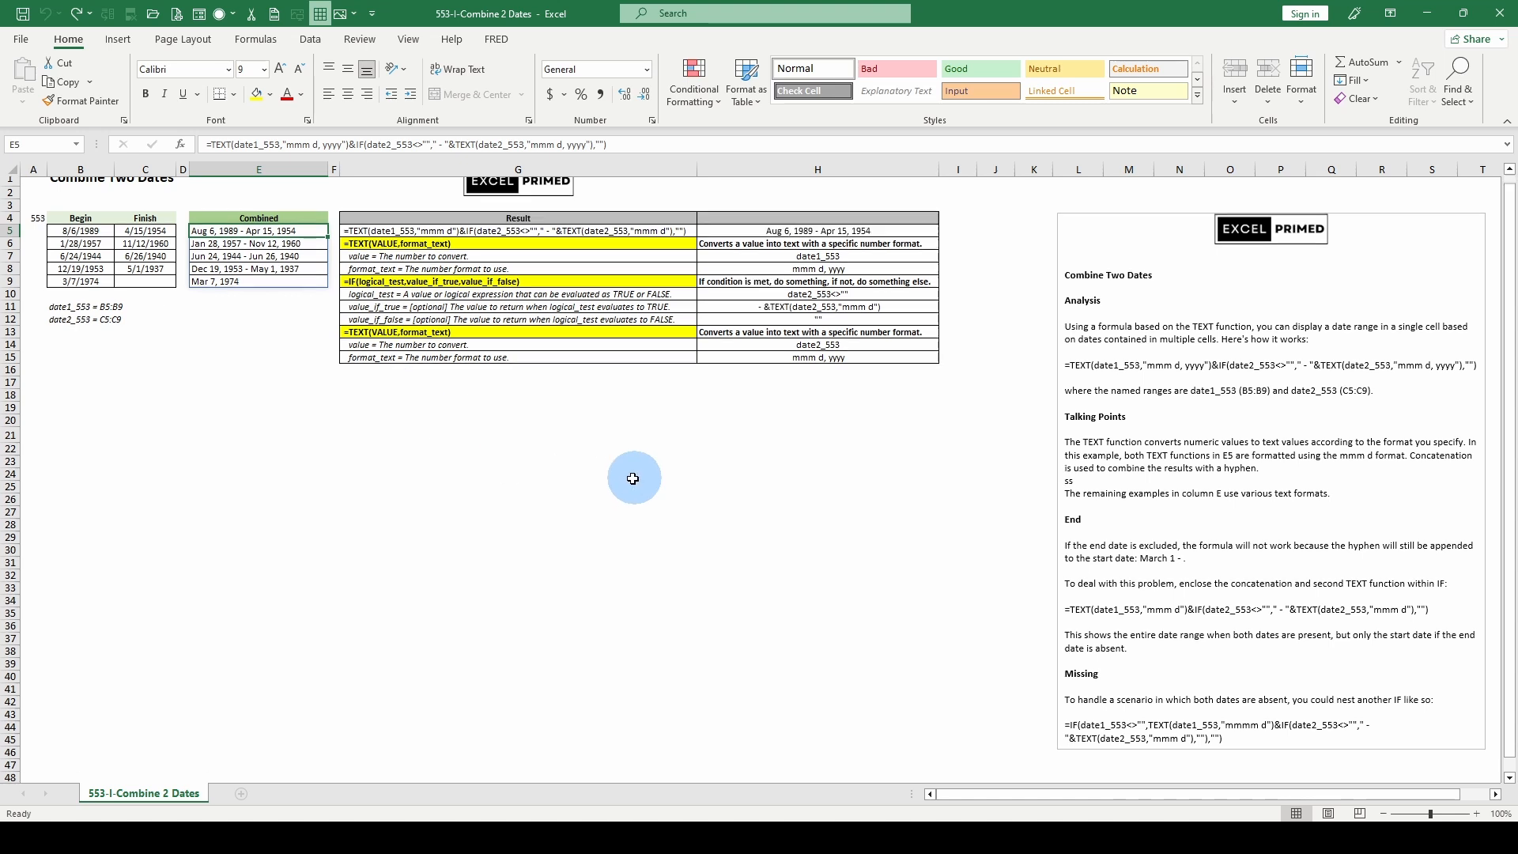
{"action": "scroll", "coordinate": [617, 480], "scroll_direction": "up", "scroll_amount": 3}
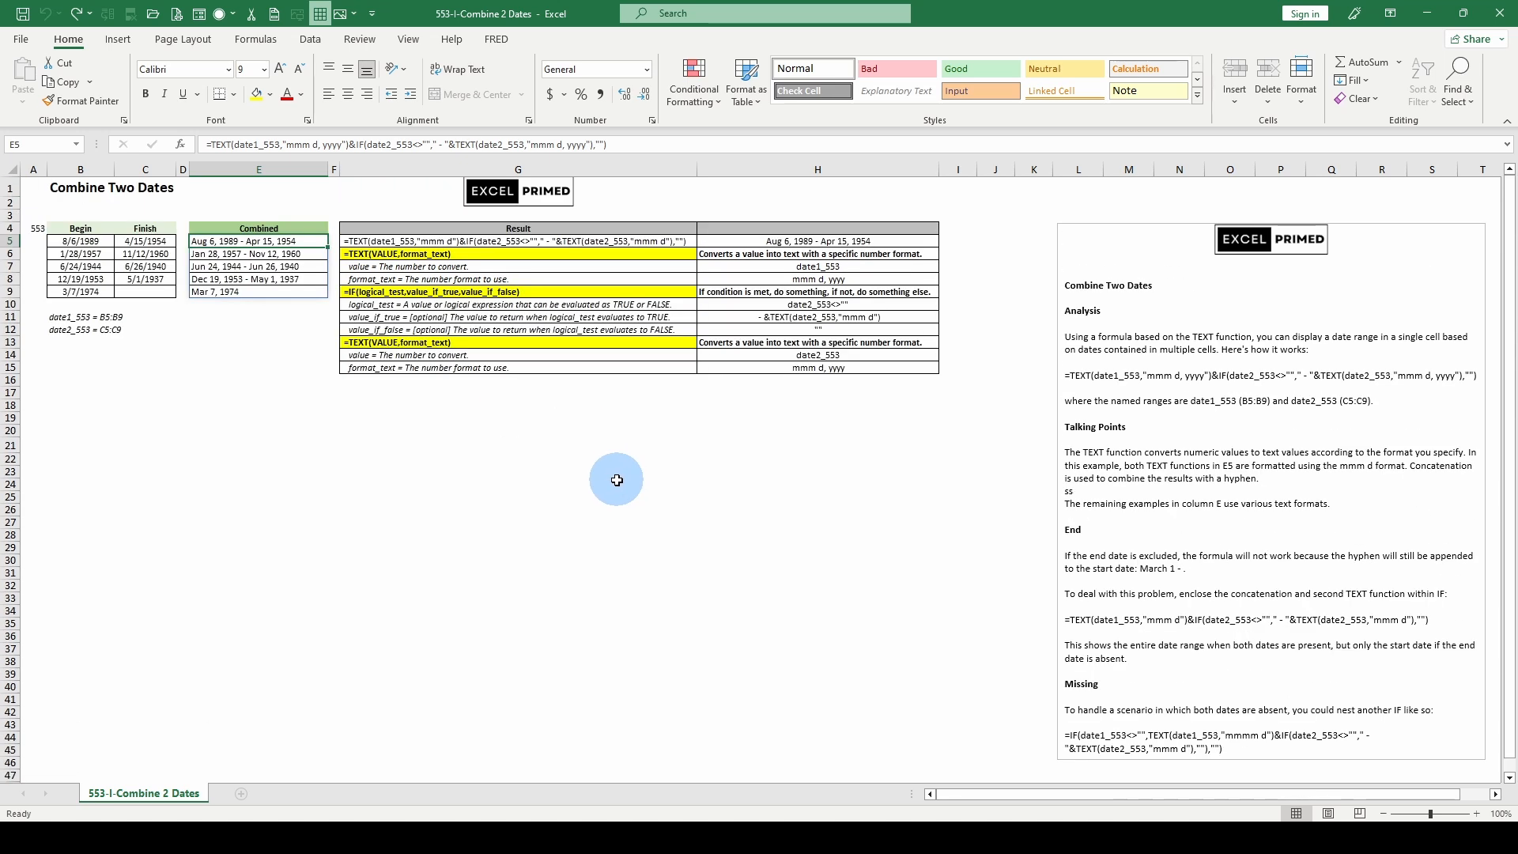